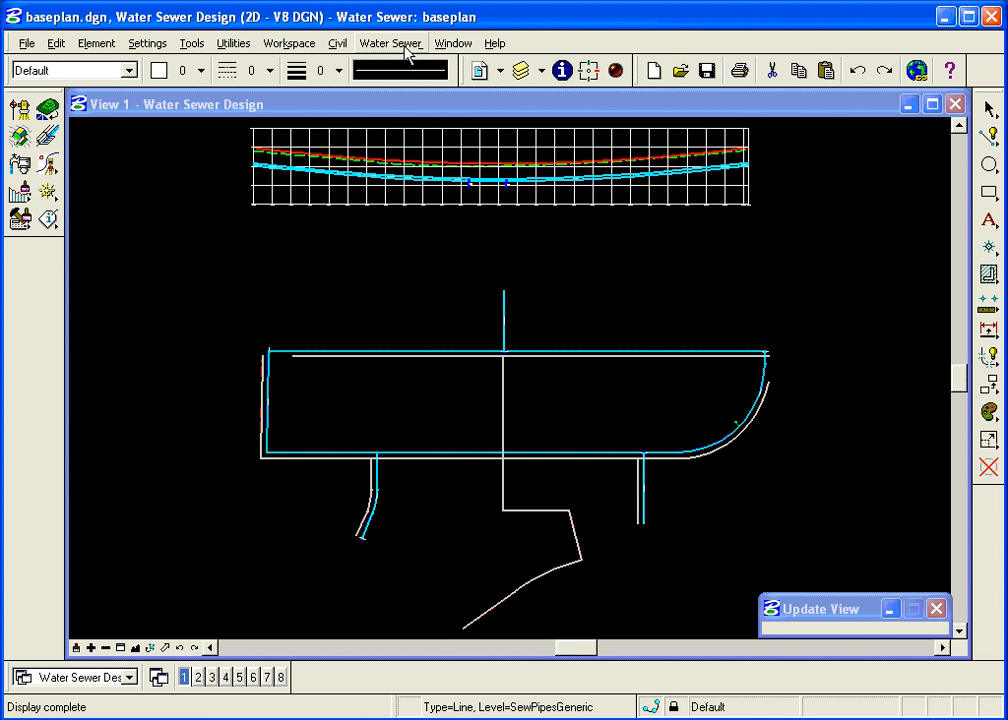
Start a new sewer node with ID SN-1 and enable automatic location of the sewer node.
{"action": "left_click", "coordinate": [404, 45]}
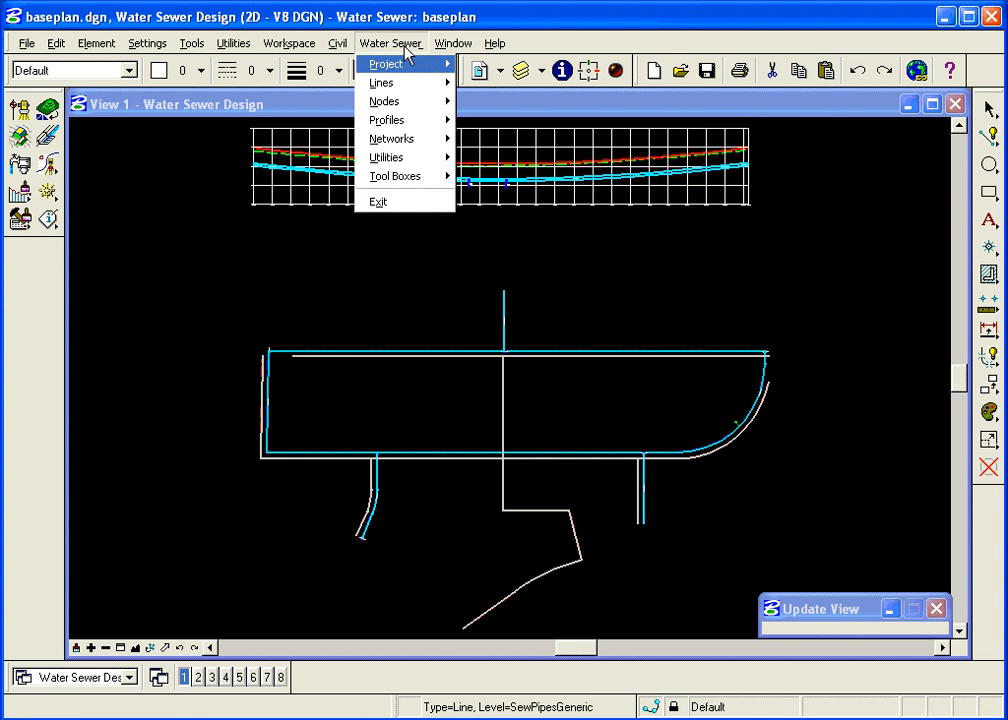
{"action": "mouse_move", "coordinate": [410, 104]}
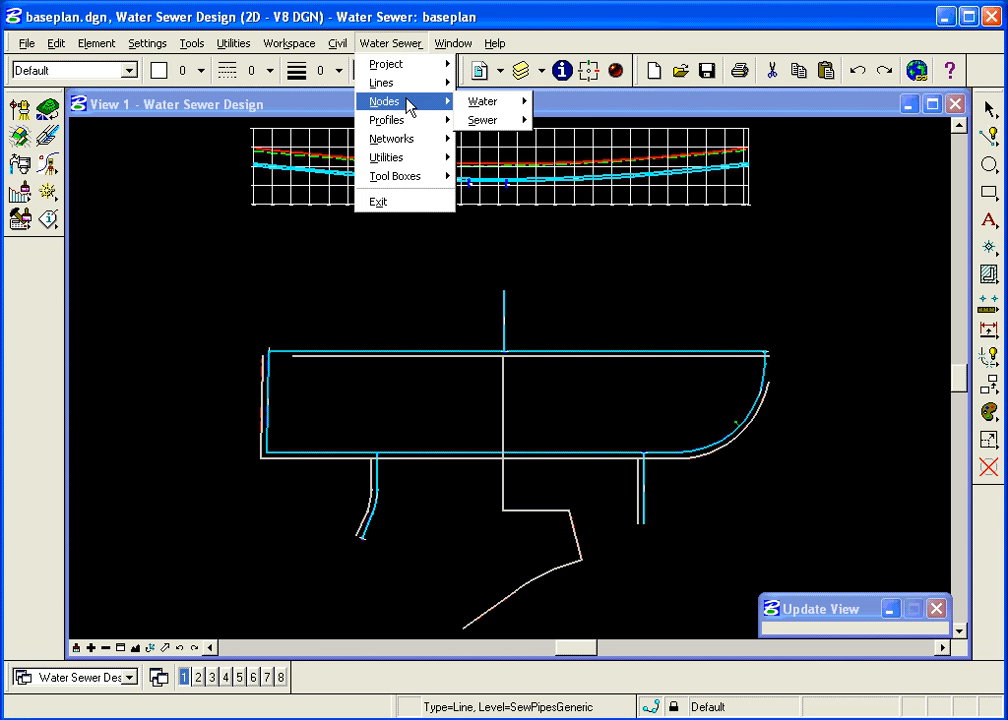
{"action": "mouse_move", "coordinate": [484, 122]}
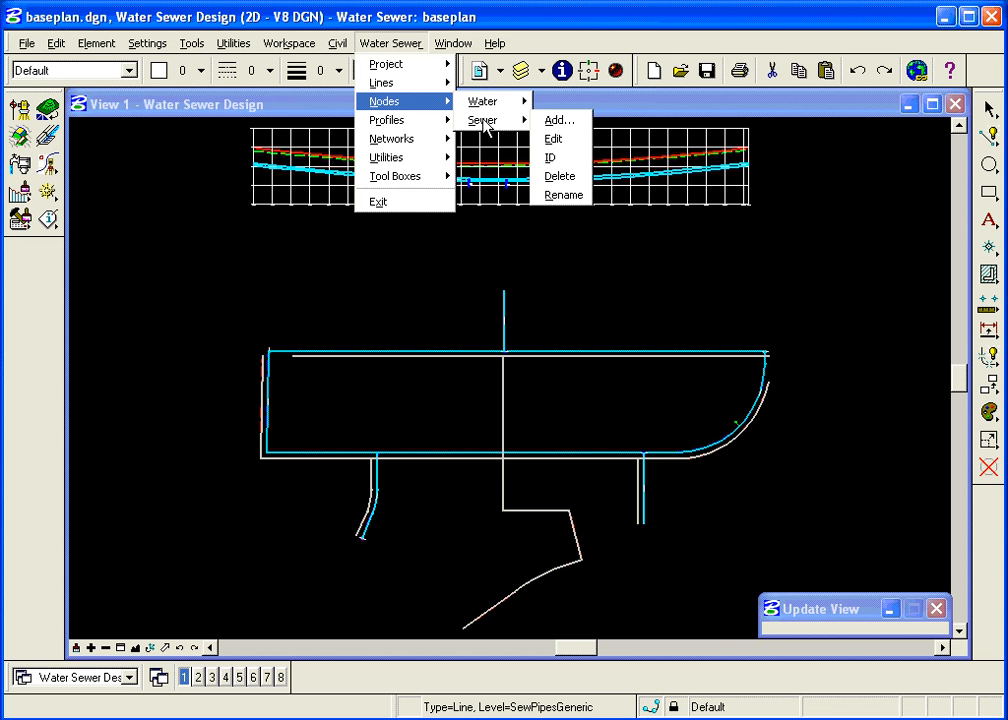
{"action": "left_click", "coordinate": [564, 122]}
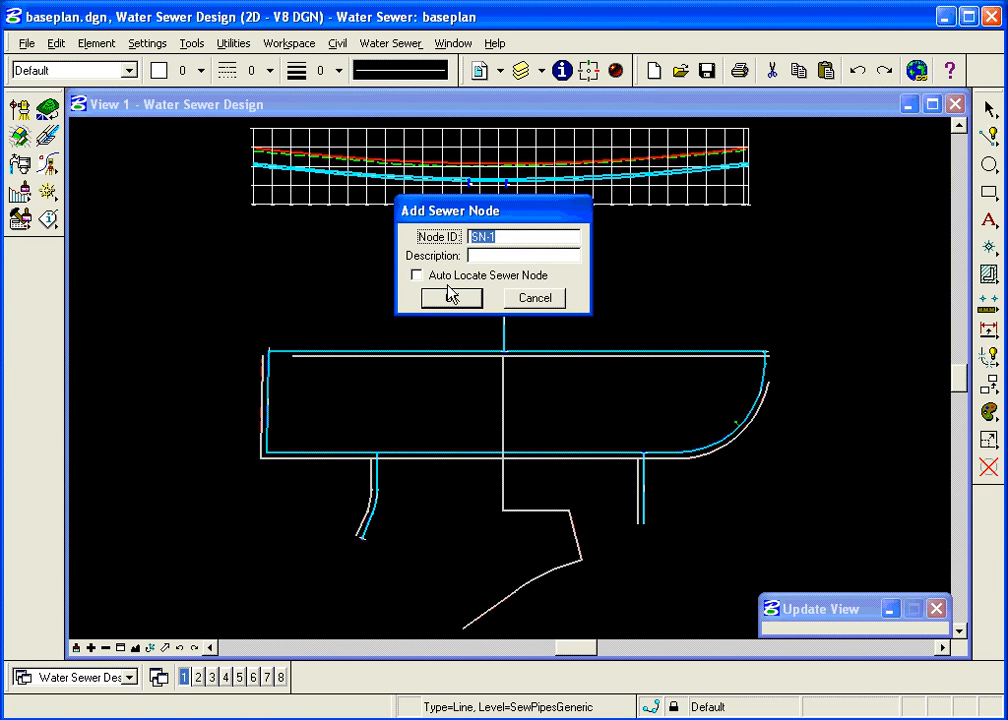
{"action": "left_click", "coordinate": [416, 276]}
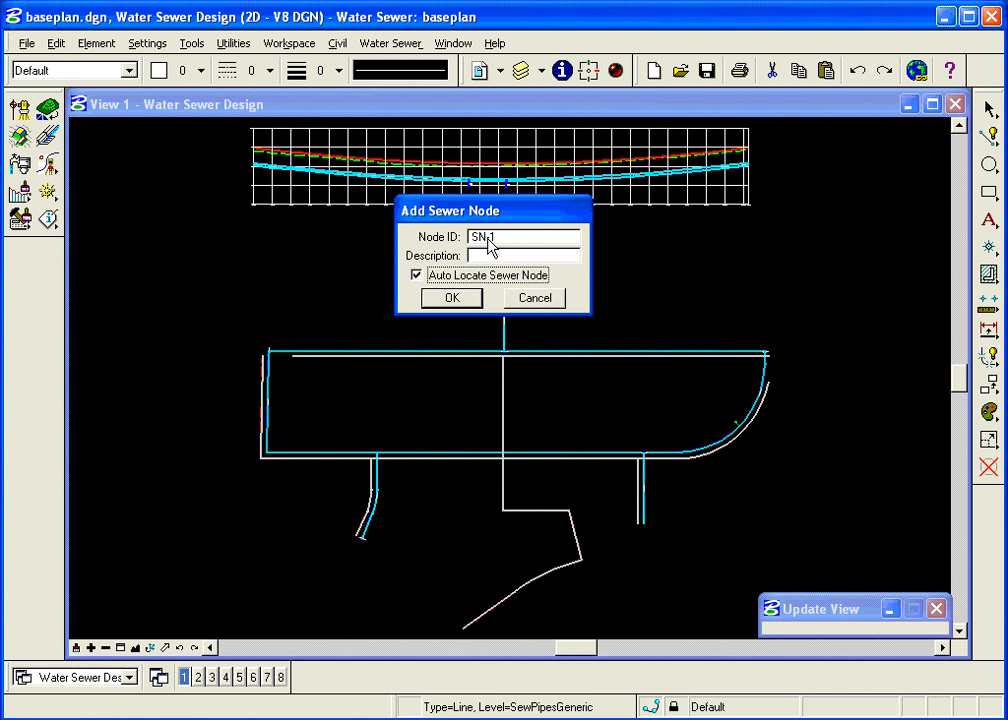
{"action": "left_click", "coordinate": [452, 298]}
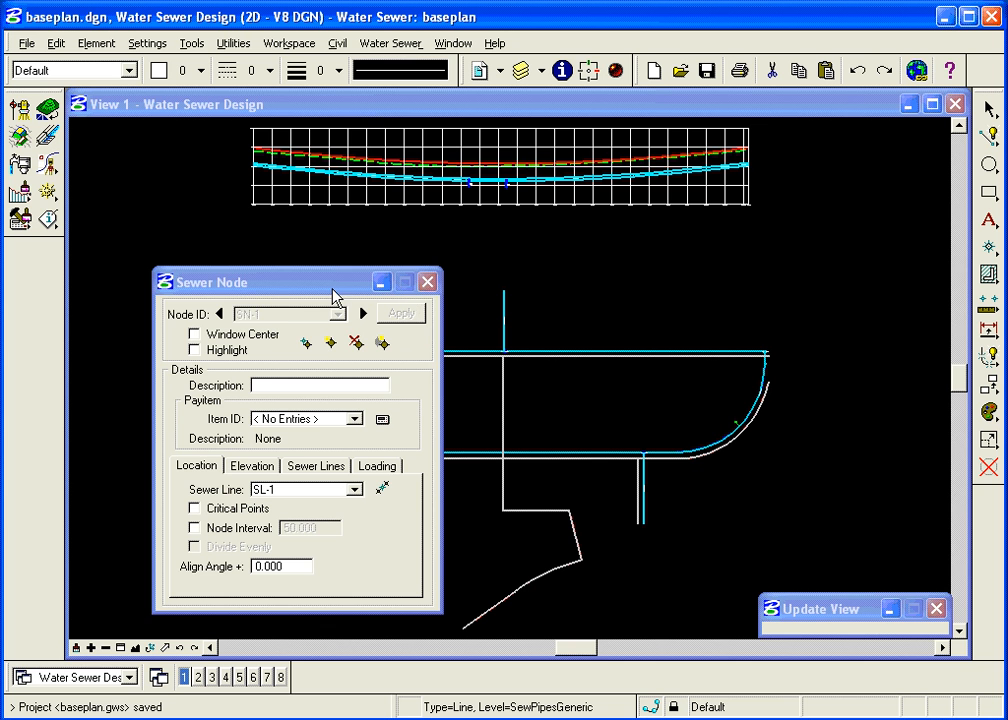
{"action": "left_click_drag", "start_coordinate": [331, 290], "coordinate": [295, 254]}
{"action": "left_click", "coordinate": [120, 647]}
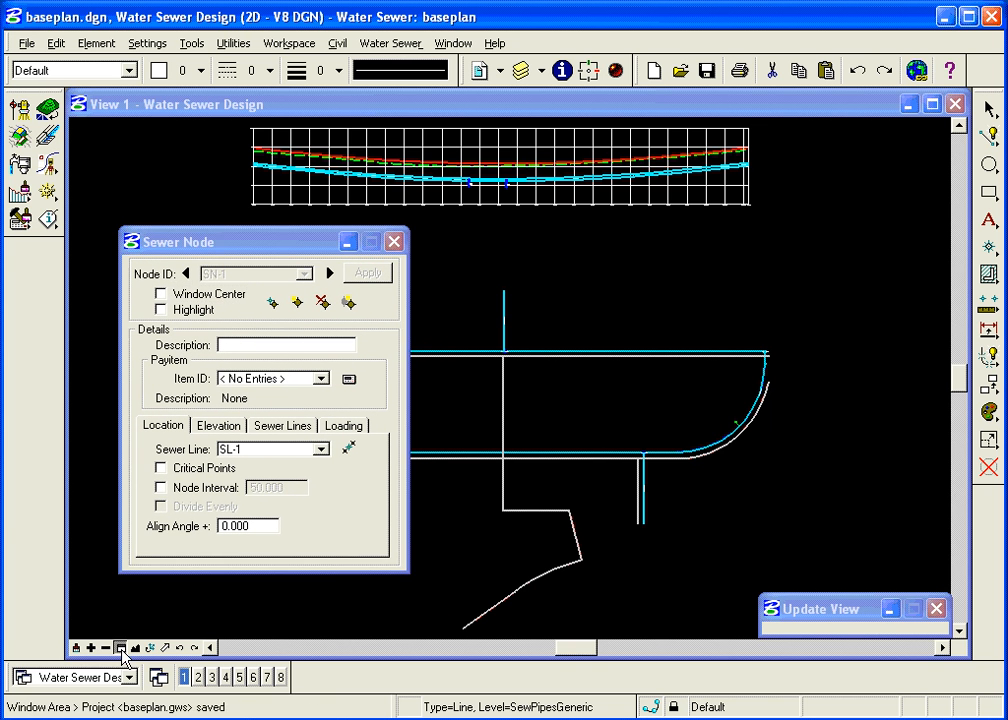
{"action": "left_click", "coordinate": [424, 632]}
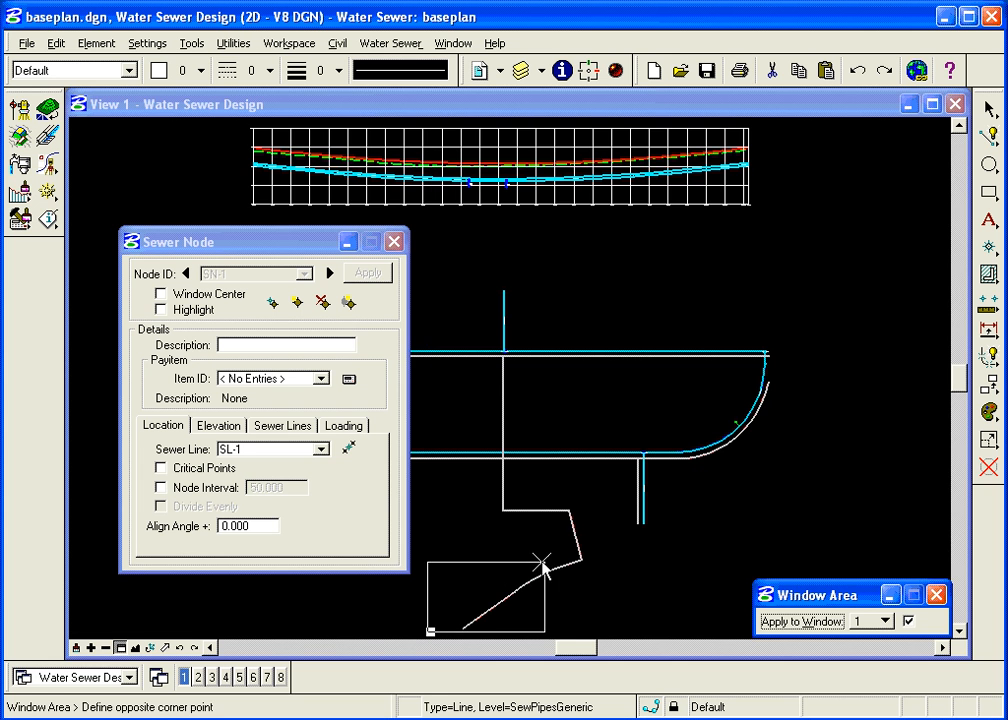
{"action": "left_click", "coordinate": [603, 513]}
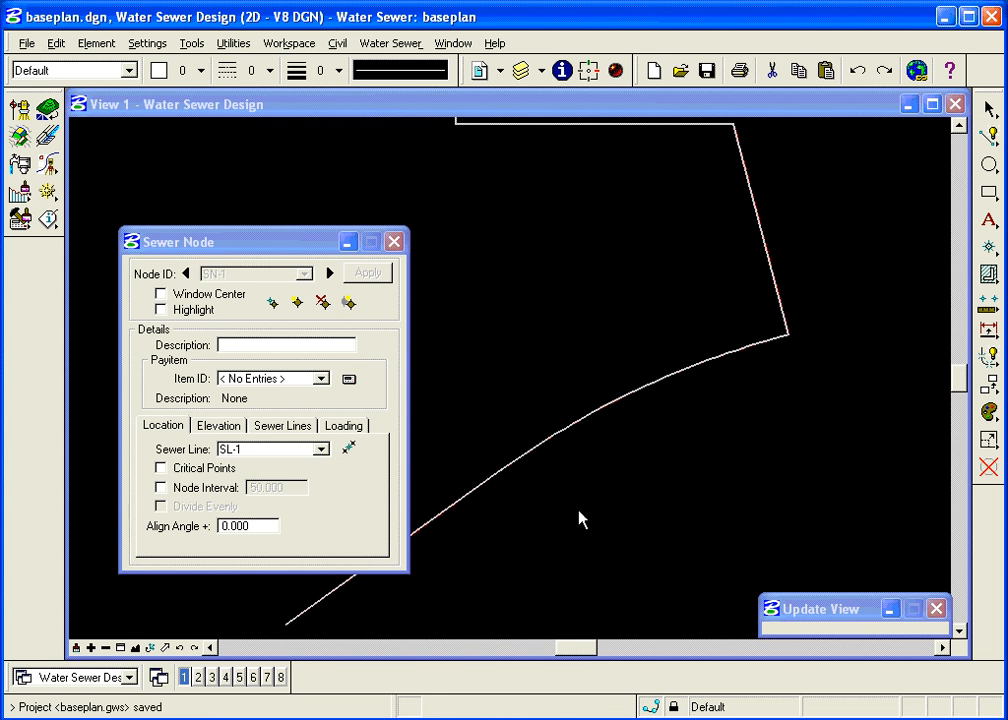
{"action": "left_click_drag", "start_coordinate": [286, 241], "coordinate": [289, 173]}
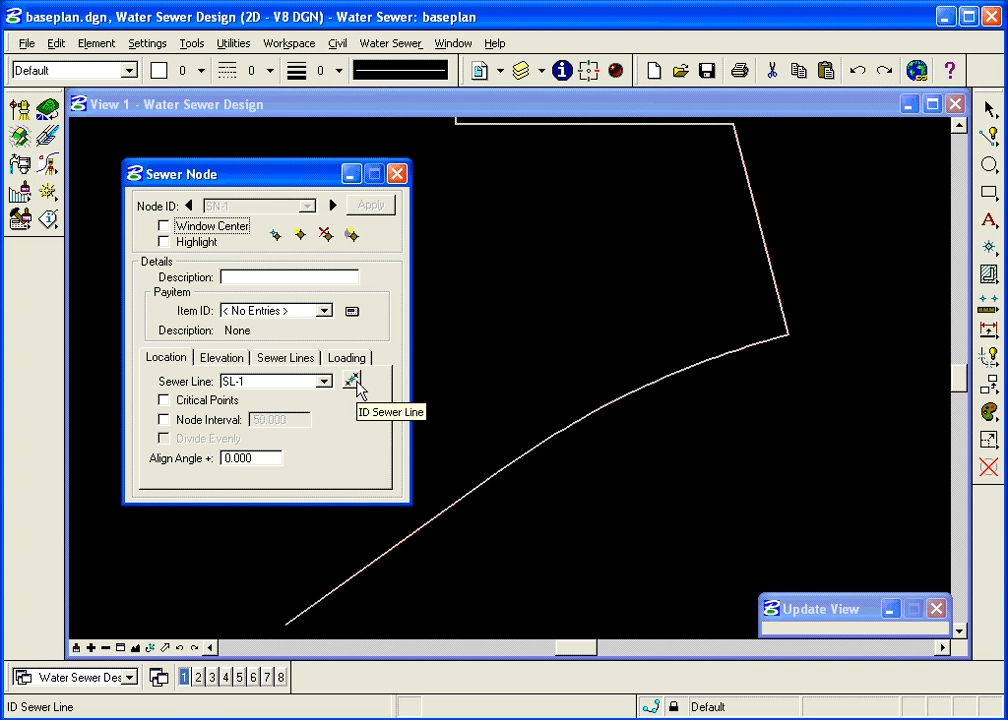
{"action": "left_click", "coordinate": [352, 313]}
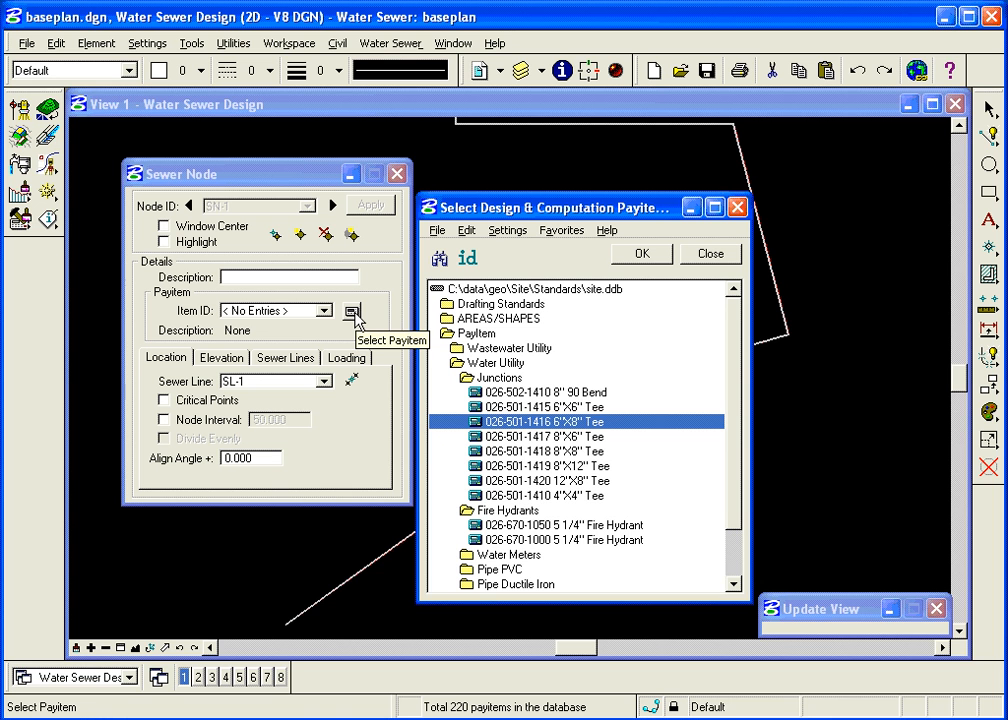
{"action": "left_click", "coordinate": [481, 364]}
{"action": "double_click", "coordinate": [482, 363]}
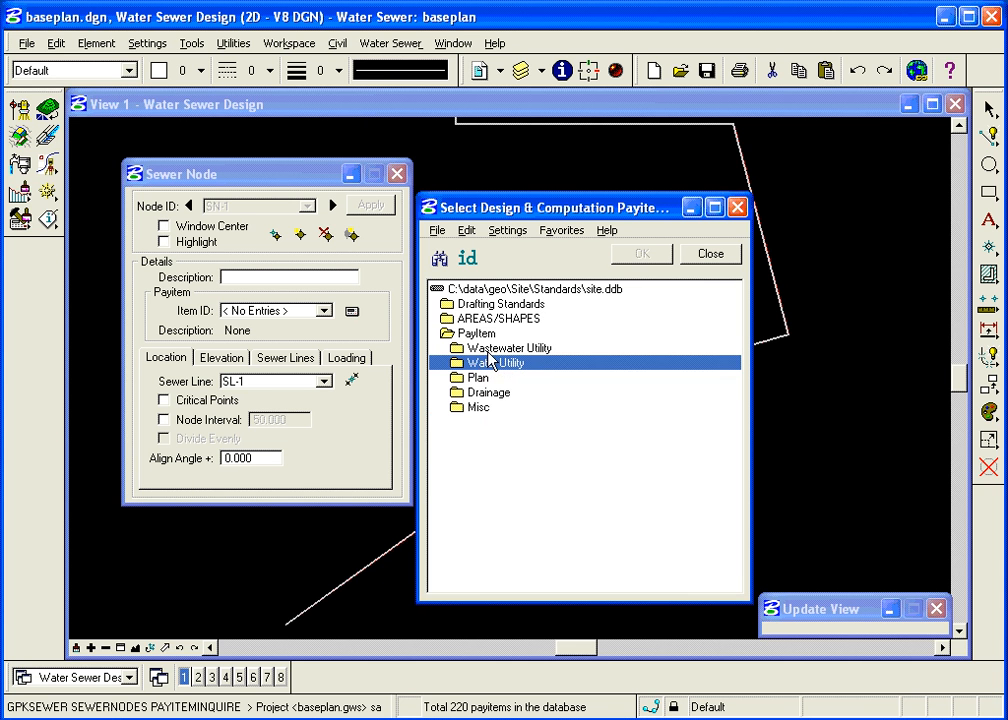
{"action": "double_click", "coordinate": [491, 349]}
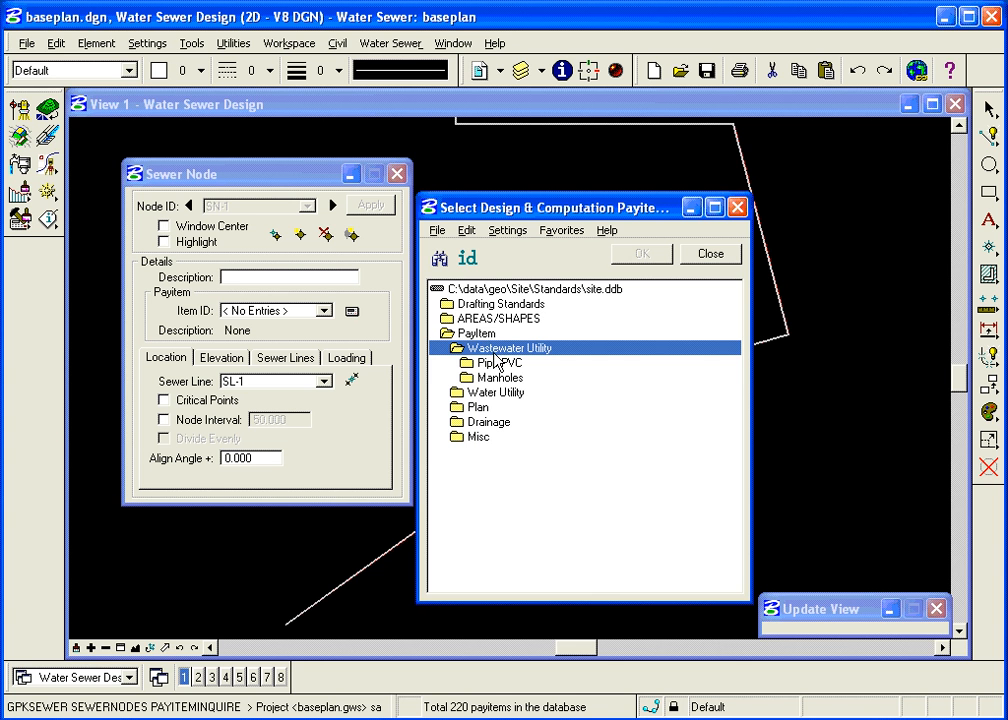
{"action": "left_click", "coordinate": [489, 380]}
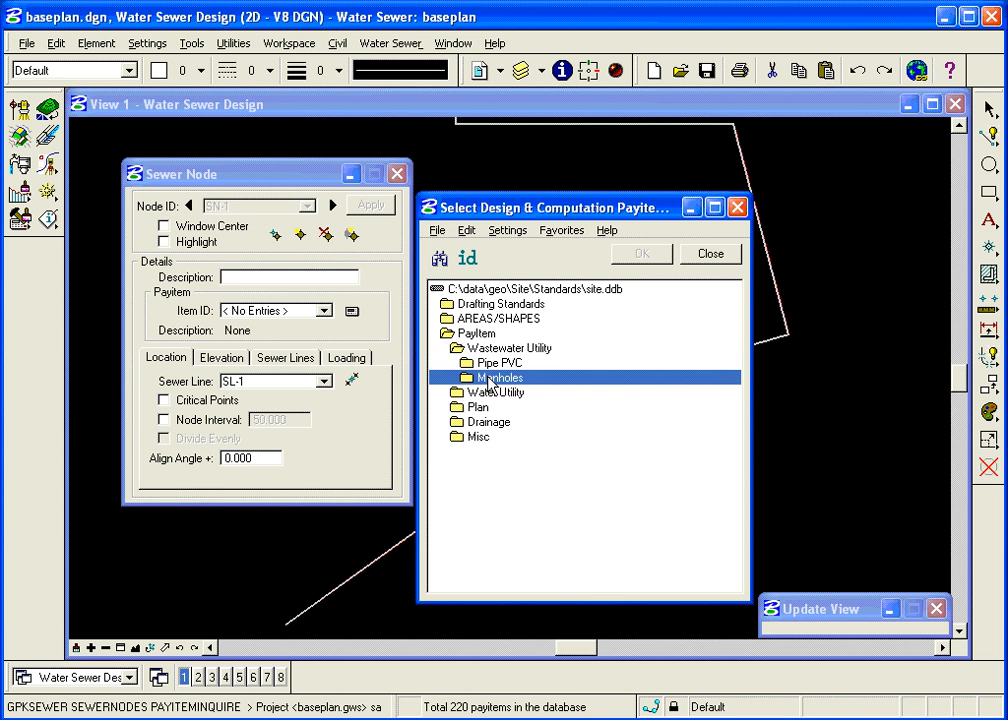
{"action": "double_click", "coordinate": [489, 380]}
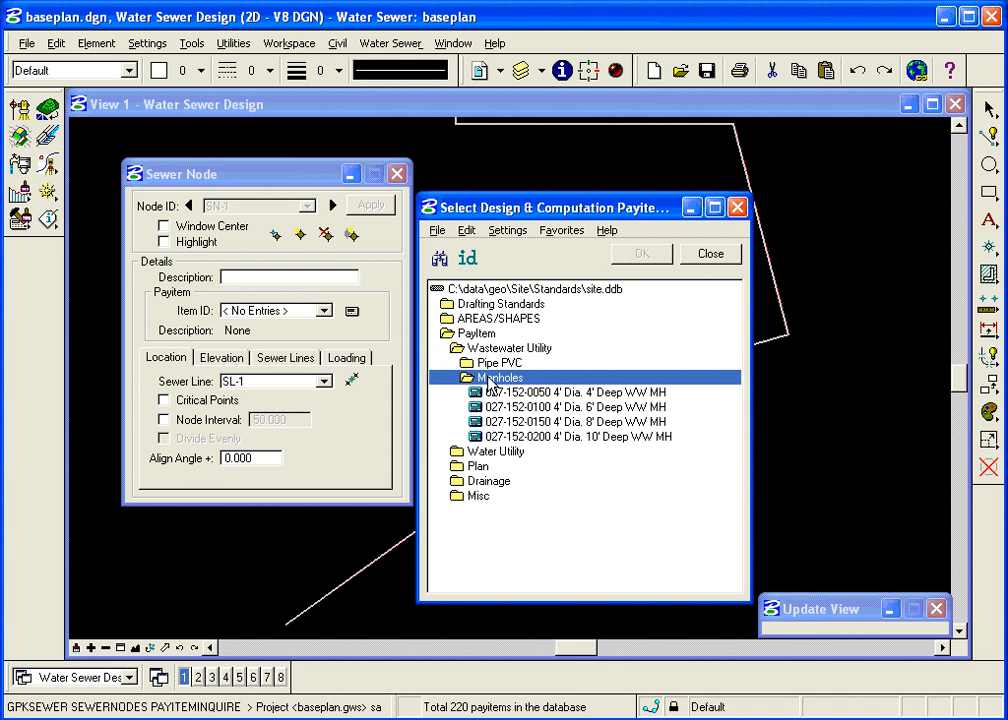
{"action": "left_click", "coordinate": [565, 408]}
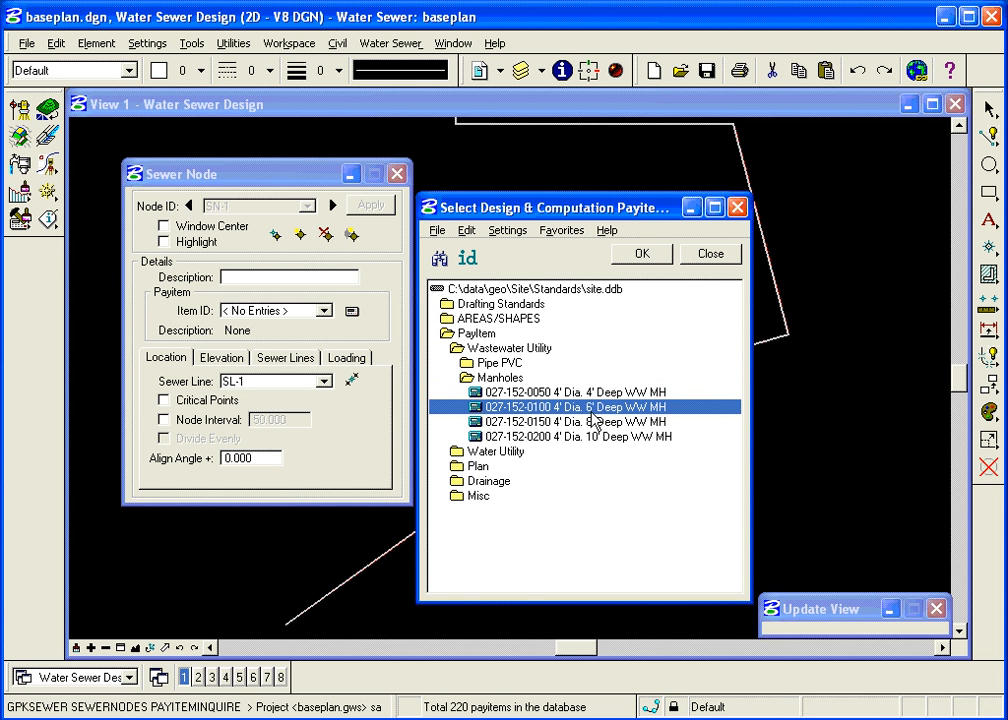
{"action": "left_click", "coordinate": [643, 254]}
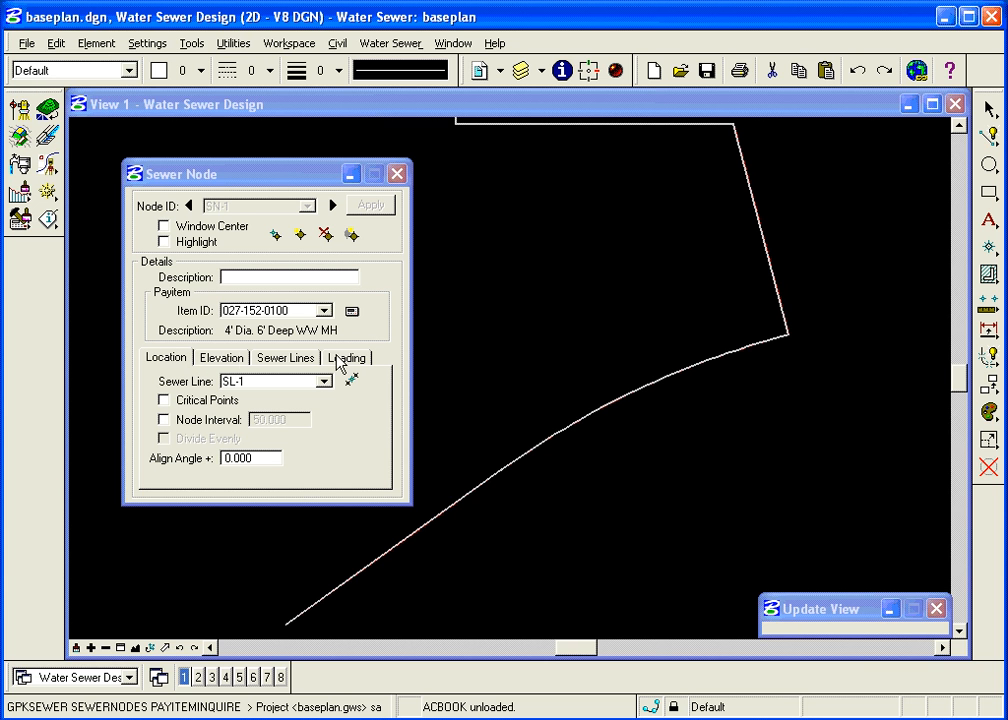
{"action": "left_click", "coordinate": [232, 361]}
{"action": "left_click", "coordinate": [287, 359]}
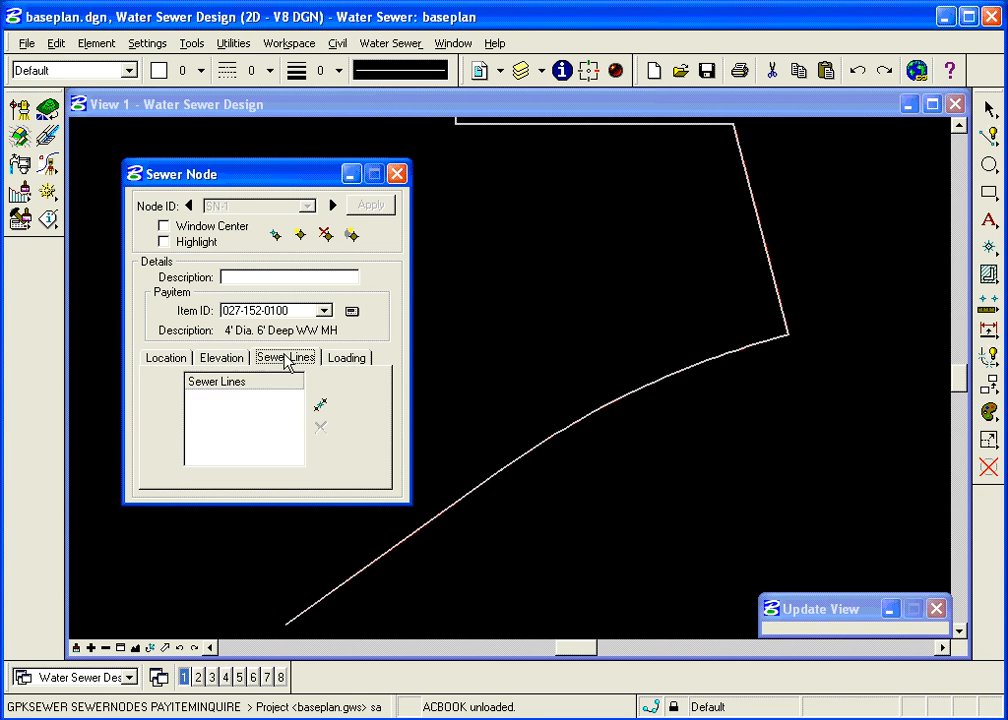
{"action": "left_click", "coordinate": [349, 359]}
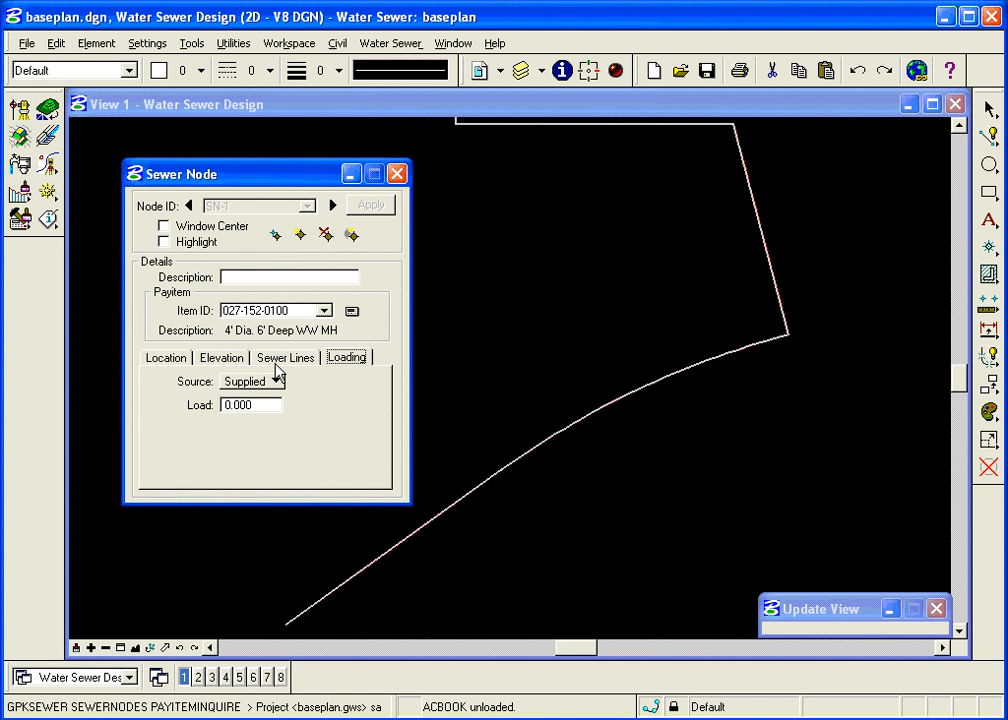
Choose SL-1 as the sewer line on which the nodes are located.
{"action": "left_click", "coordinate": [184, 358]}
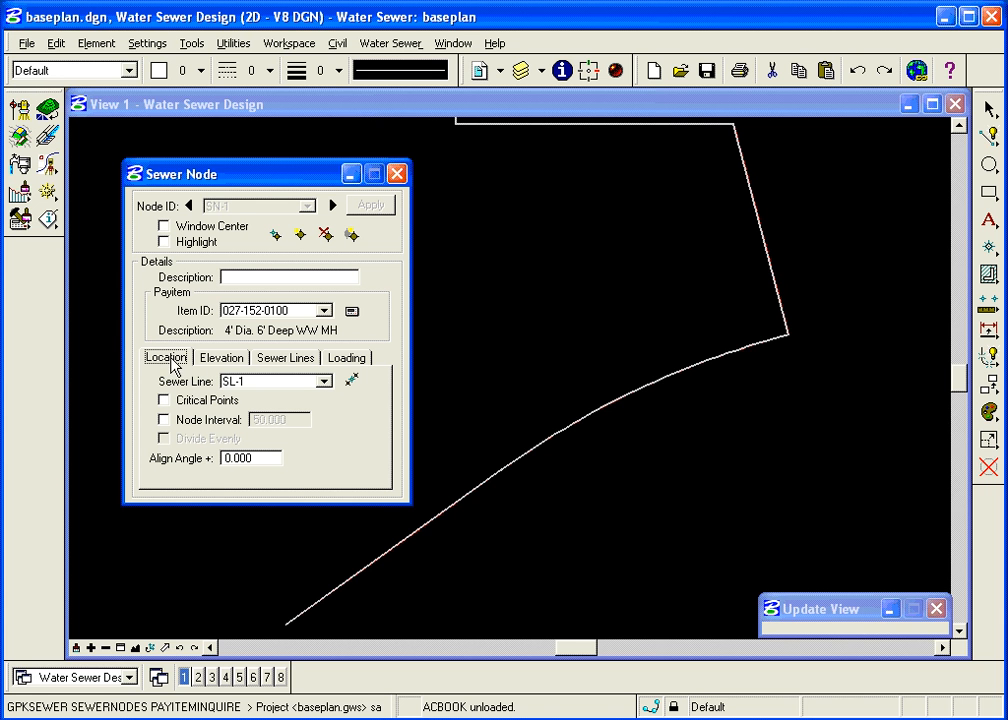
{"action": "left_click", "coordinate": [353, 384]}
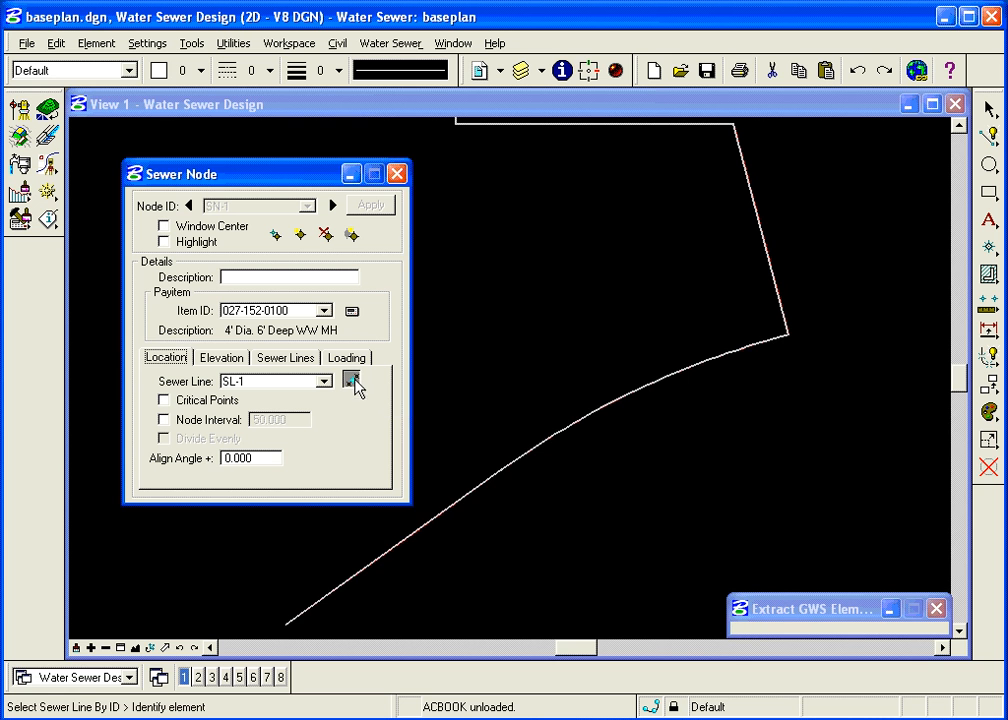
{"action": "left_click", "coordinate": [562, 427]}
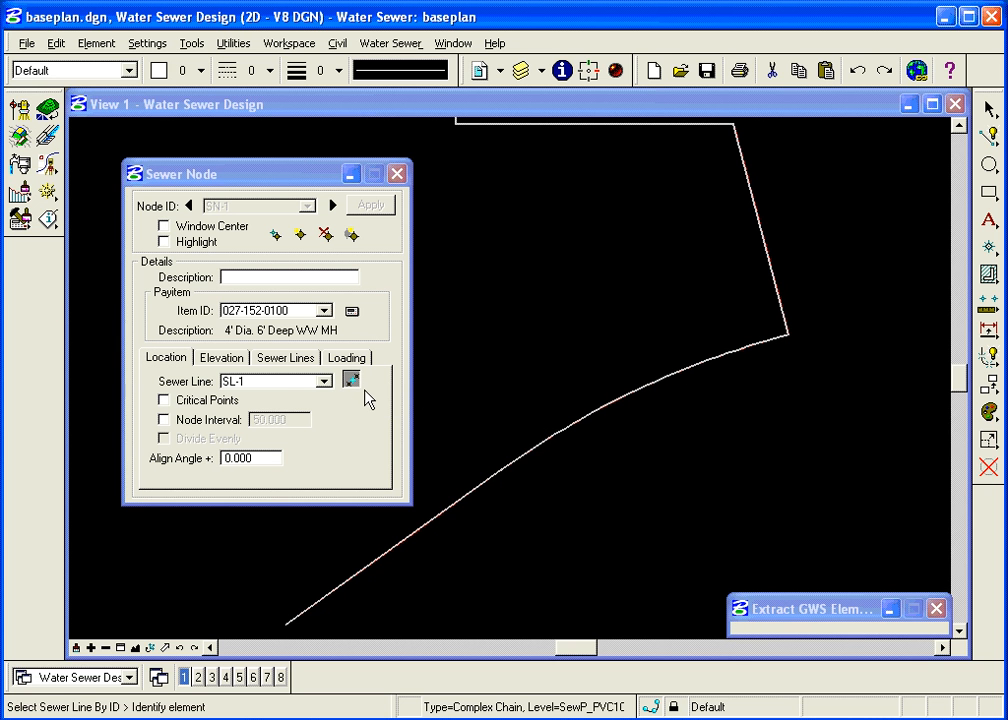
{"action": "left_click", "coordinate": [303, 383]}
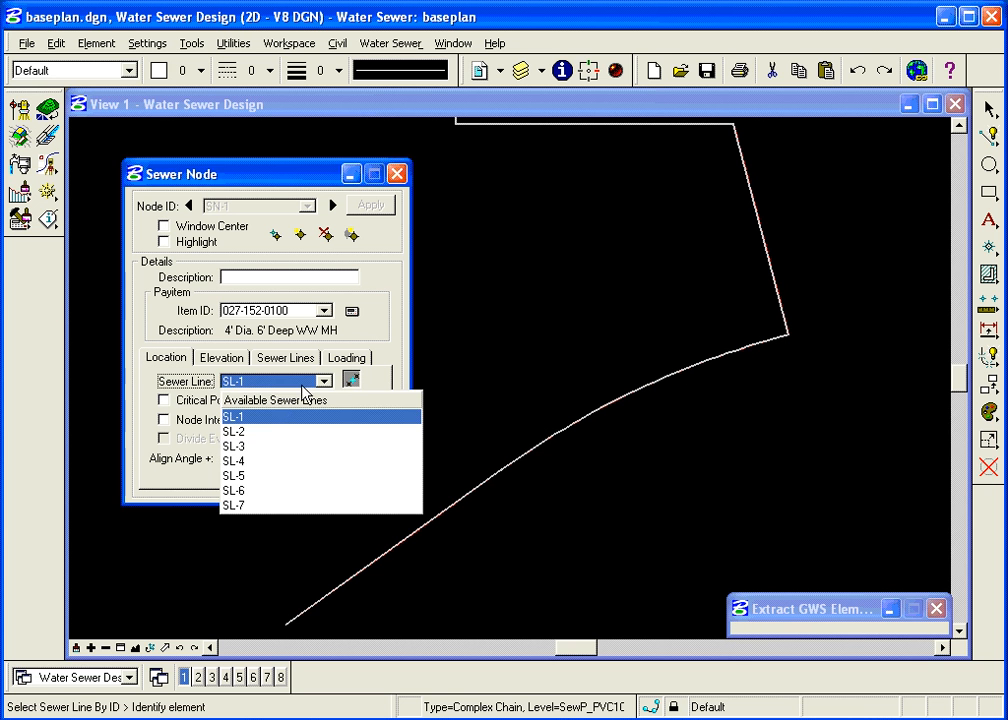
{"action": "left_click", "coordinate": [272, 418]}
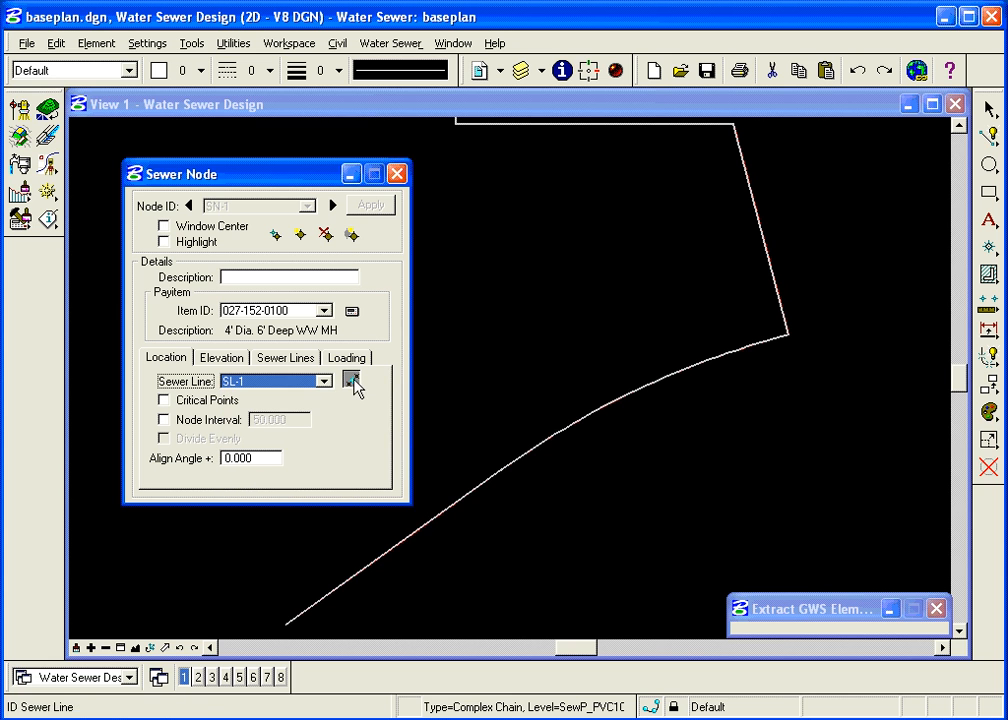
{"action": "left_click", "coordinate": [351, 380]}
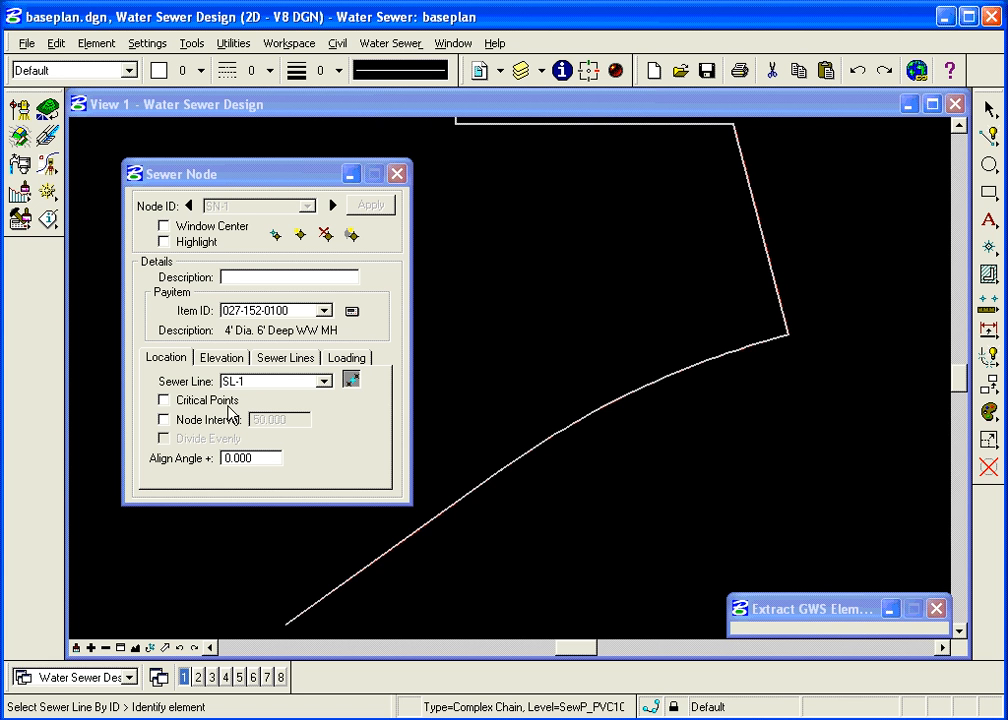
Try placing the nodes at an evenly divided interval of 200, with critical points switched off.
{"action": "left_click", "coordinate": [166, 400]}
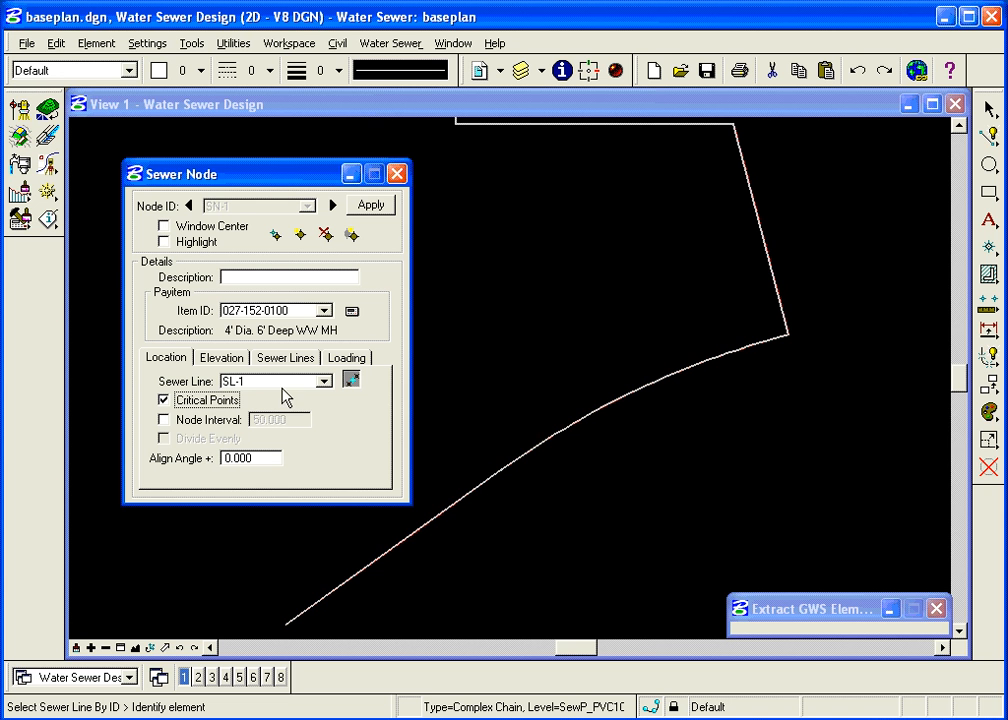
{"action": "left_click", "coordinate": [165, 420]}
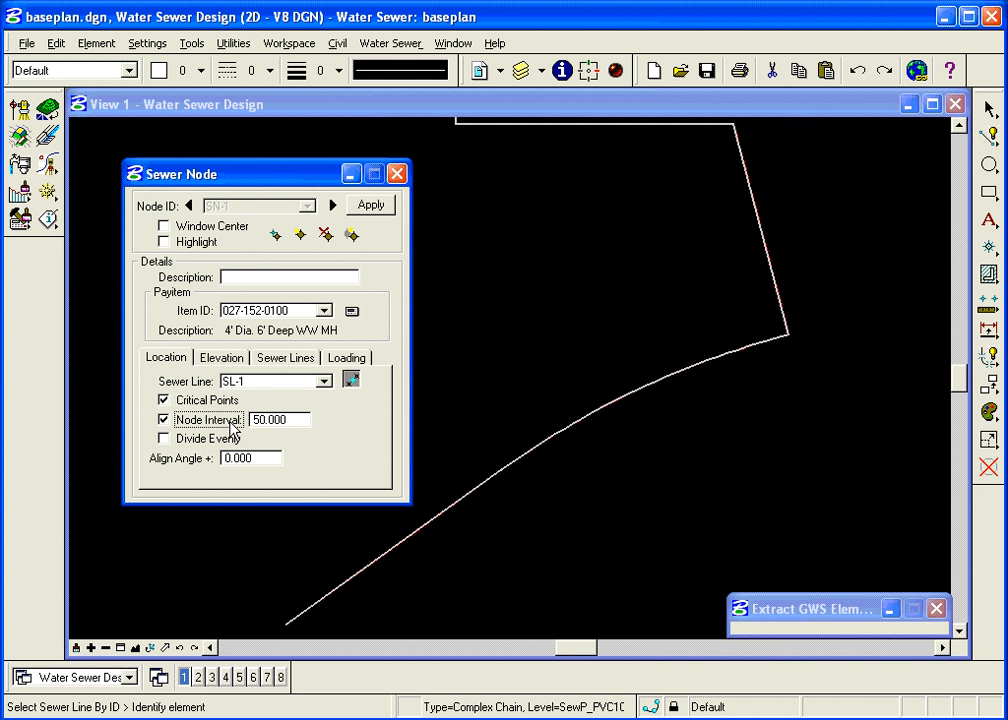
{"action": "left_click", "coordinate": [164, 400]}
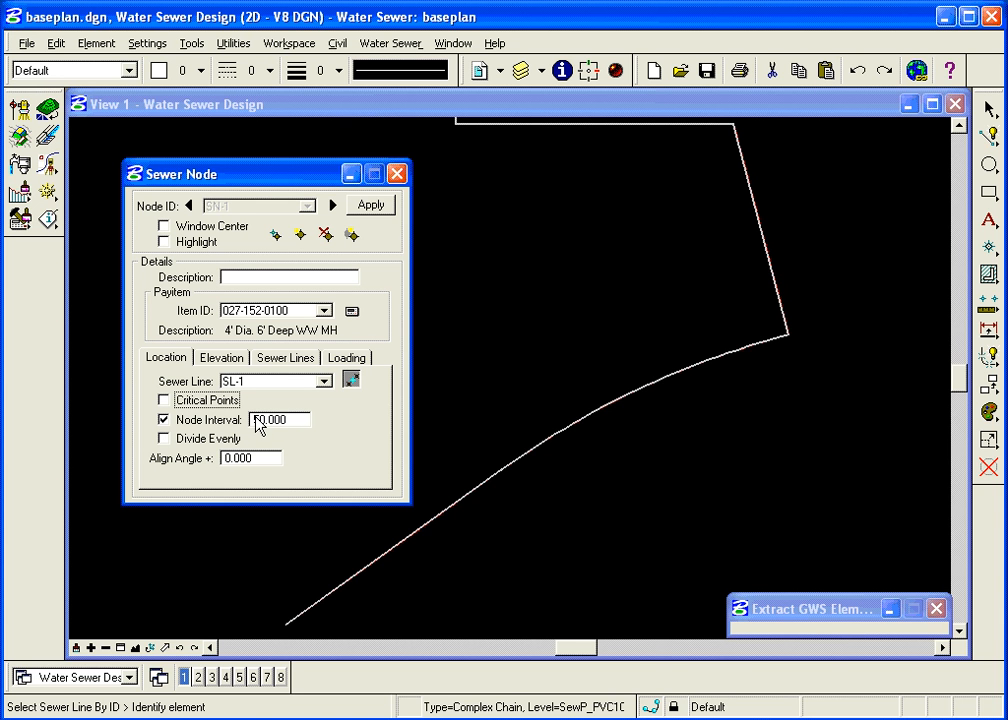
{"action": "left_click", "coordinate": [167, 440]}
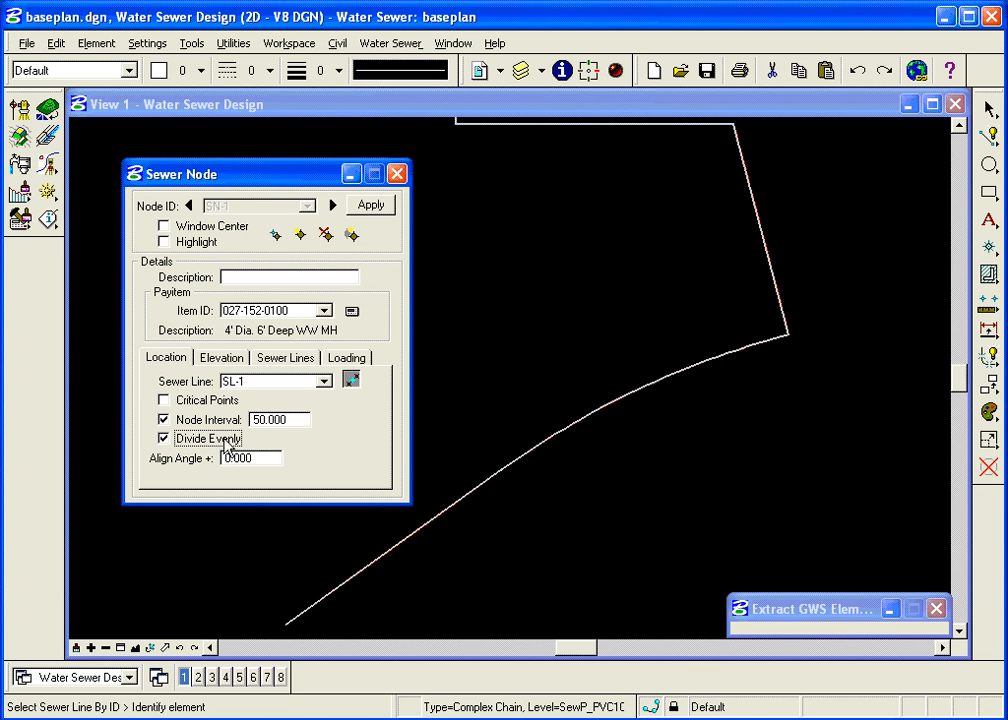
{"action": "double_click", "coordinate": [298, 428]}
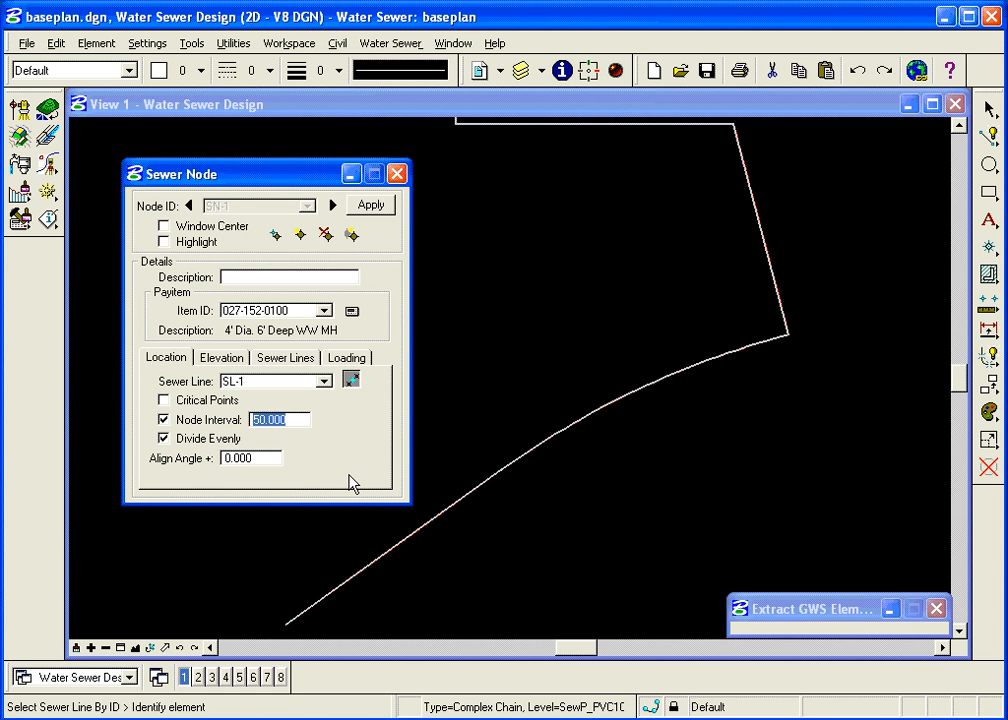
{"action": "type", "text": "200"}
{"action": "key", "text": "Tab"}
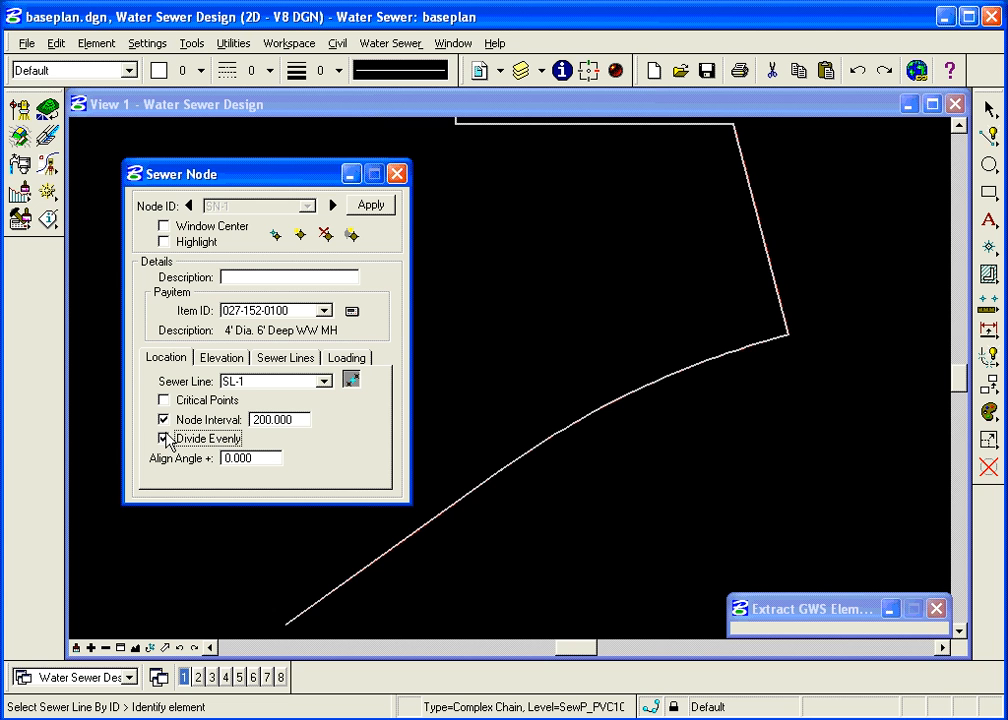
Locate the nodes at critical points only by enabling Critical Points and disabling Node Interval.
{"action": "left_click", "coordinate": [164, 400]}
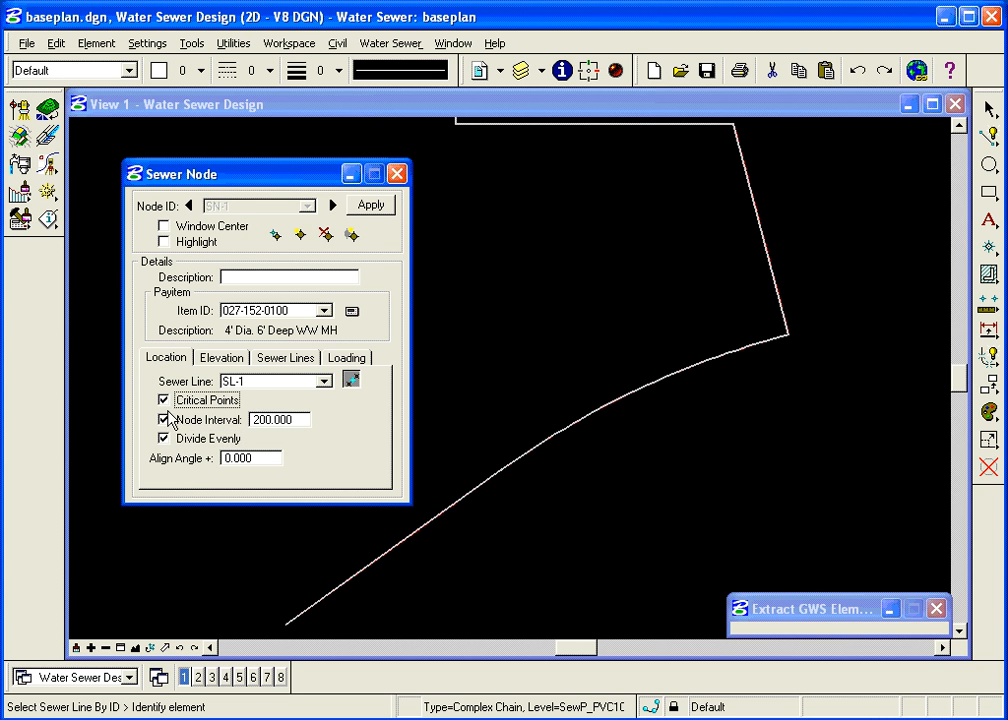
{"action": "left_click", "coordinate": [164, 419]}
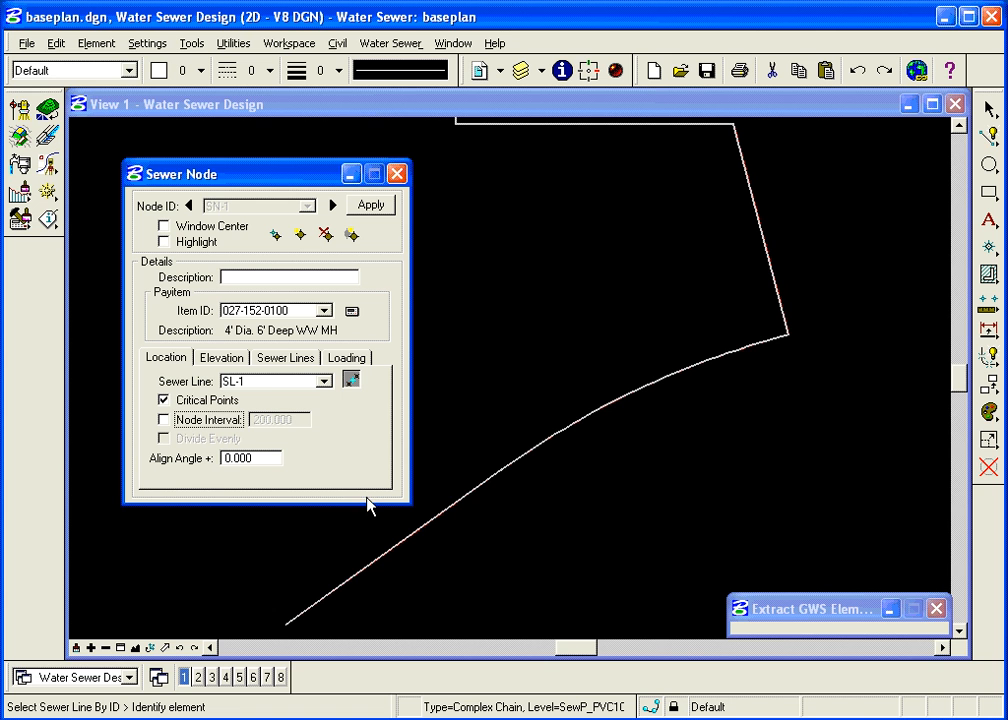
Take the node's top elevation from the Design Surface, after trying the User Supplied option.
{"action": "left_click", "coordinate": [229, 362]}
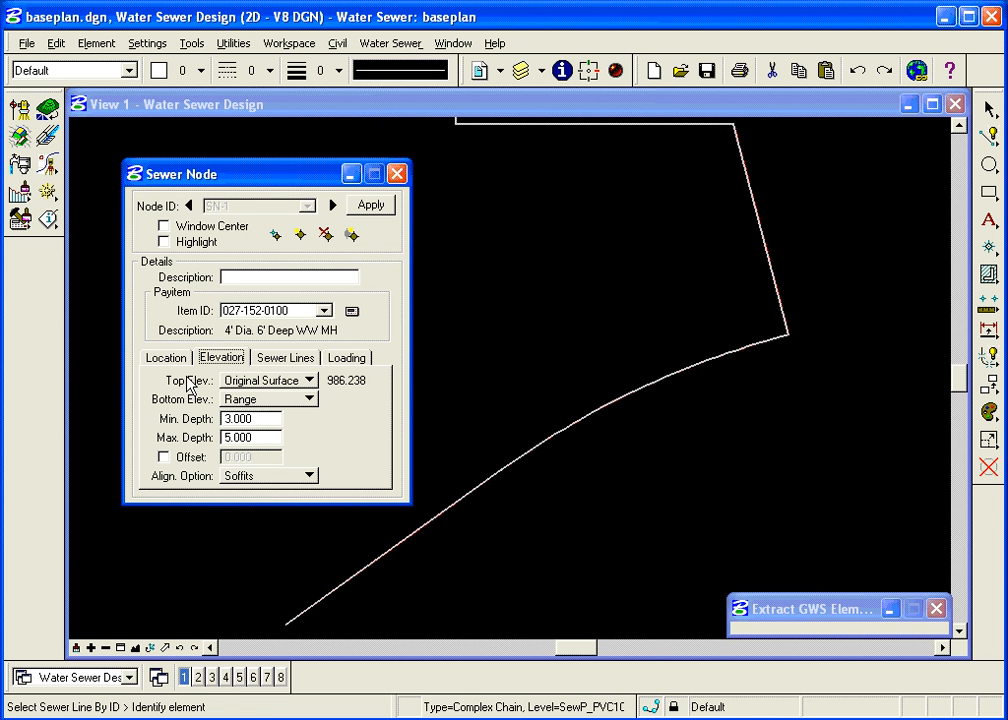
{"action": "left_click", "coordinate": [300, 382]}
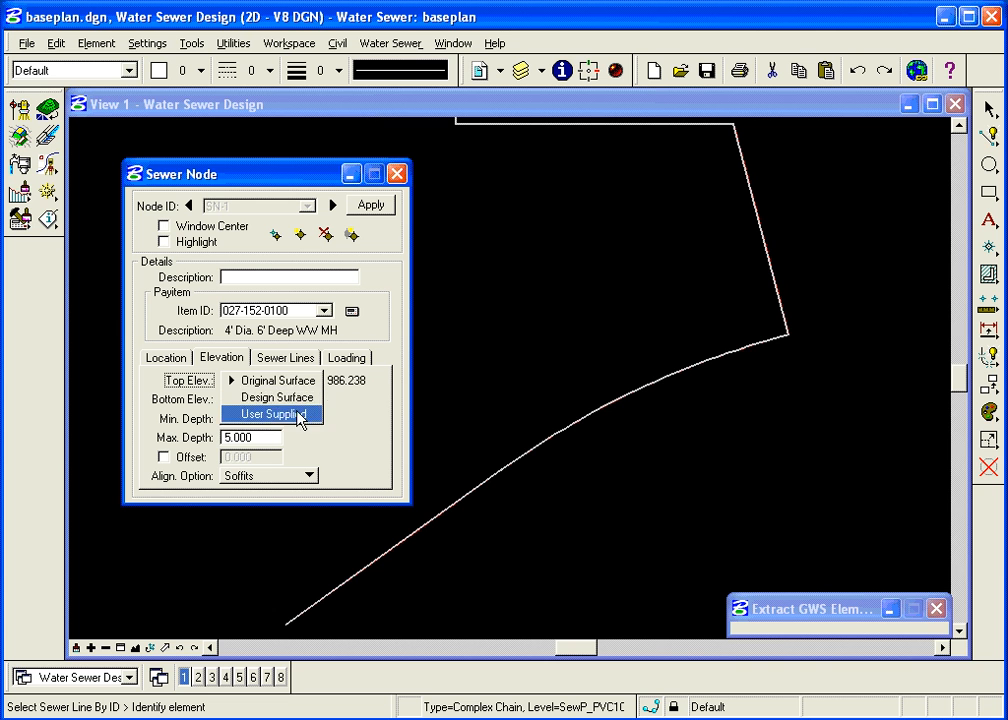
{"action": "left_click", "coordinate": [303, 414]}
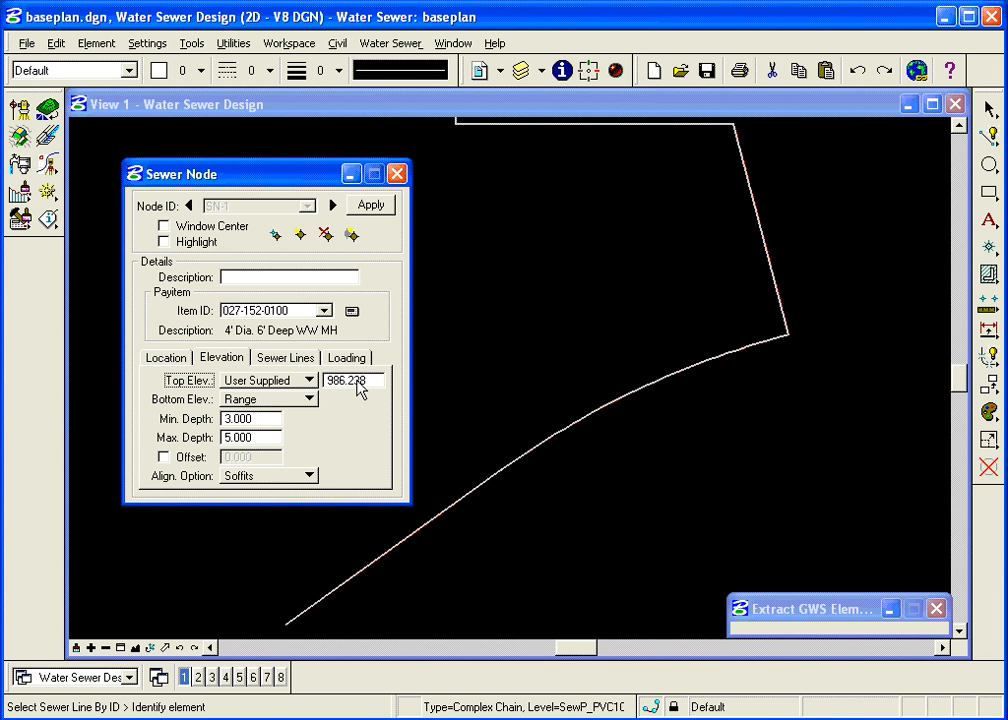
{"action": "left_click", "coordinate": [302, 381]}
{"action": "left_click", "coordinate": [300, 366]}
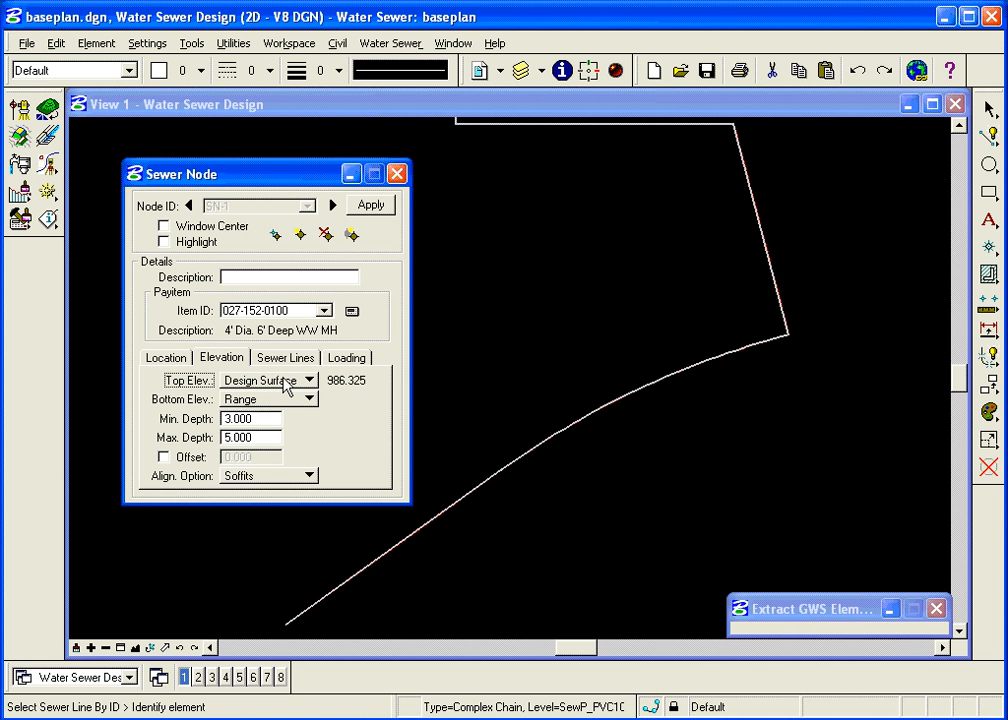
Review which original ground and design surface the project's Terrain preferences use.
{"action": "left_click", "coordinate": [390, 43]}
{"action": "mouse_move", "coordinate": [418, 66]}
{"action": "left_click", "coordinate": [497, 146]}
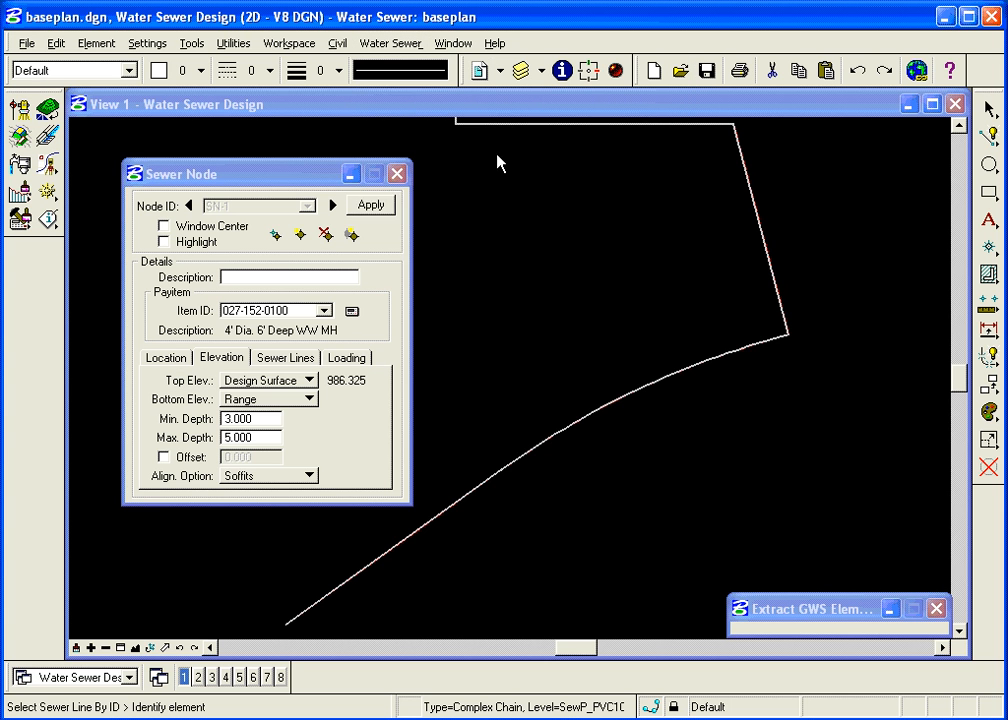
{"action": "left_click_drag", "start_coordinate": [490, 198], "coordinate": [689, 207]}
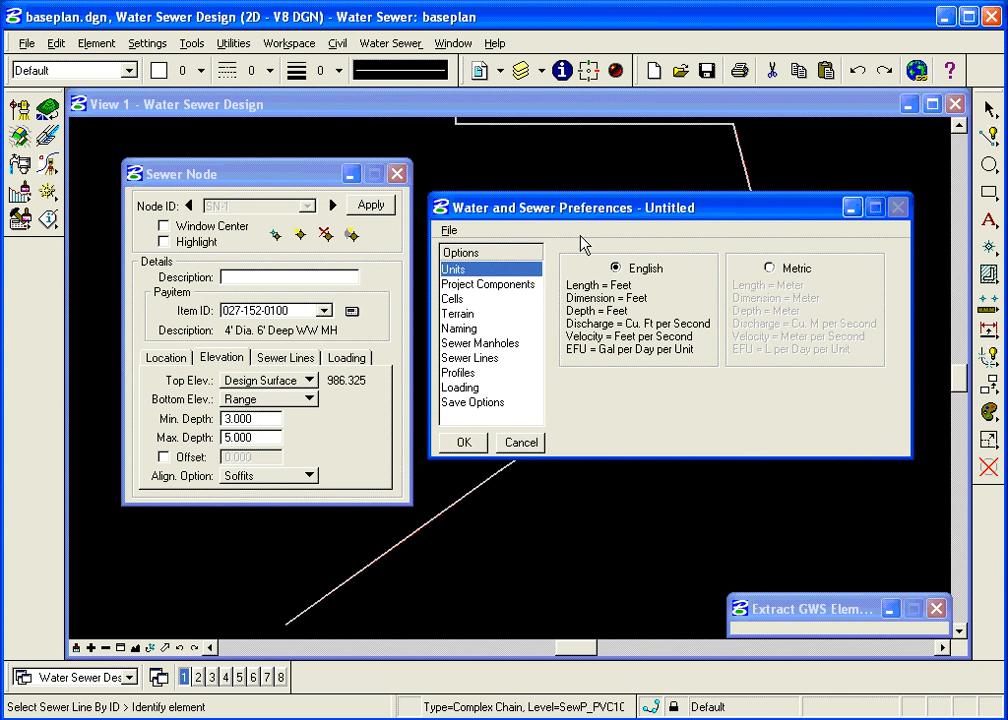
{"action": "left_click", "coordinate": [455, 314]}
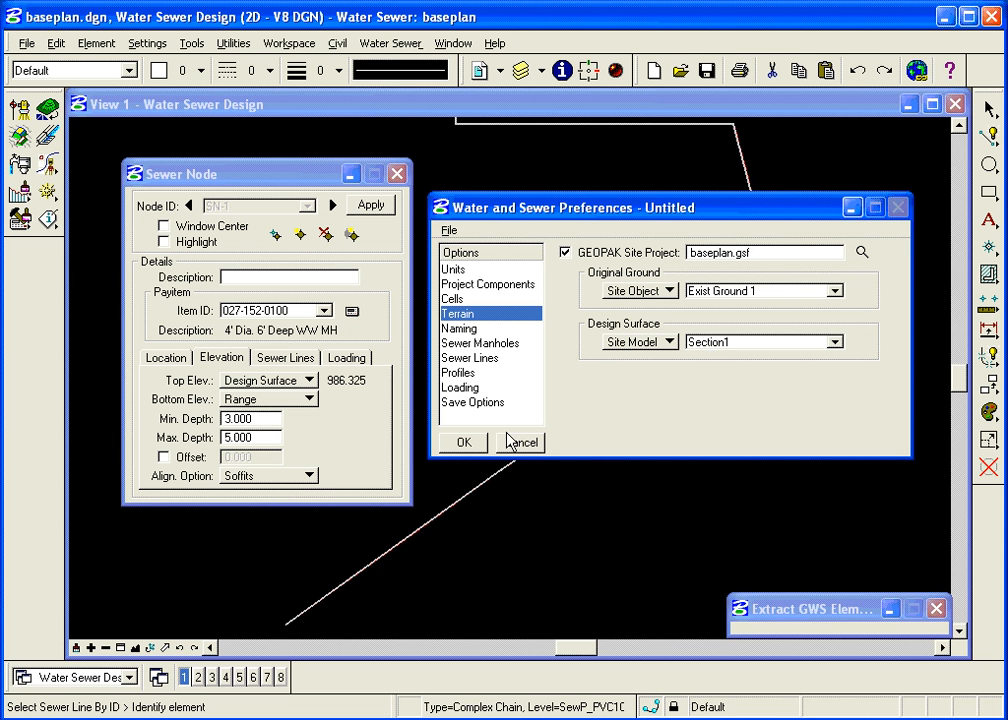
{"action": "left_click", "coordinate": [466, 442]}
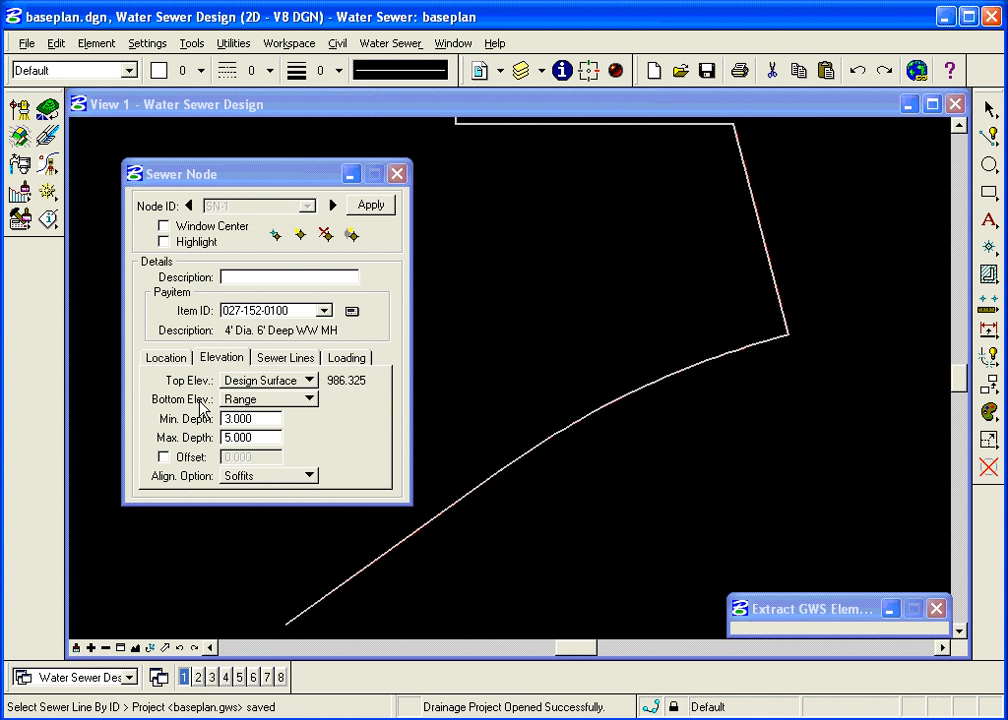
Define the bottom elevation as a Range with a minimum depth of 4 and a maximum depth of 12.
{"action": "left_click", "coordinate": [302, 400]}
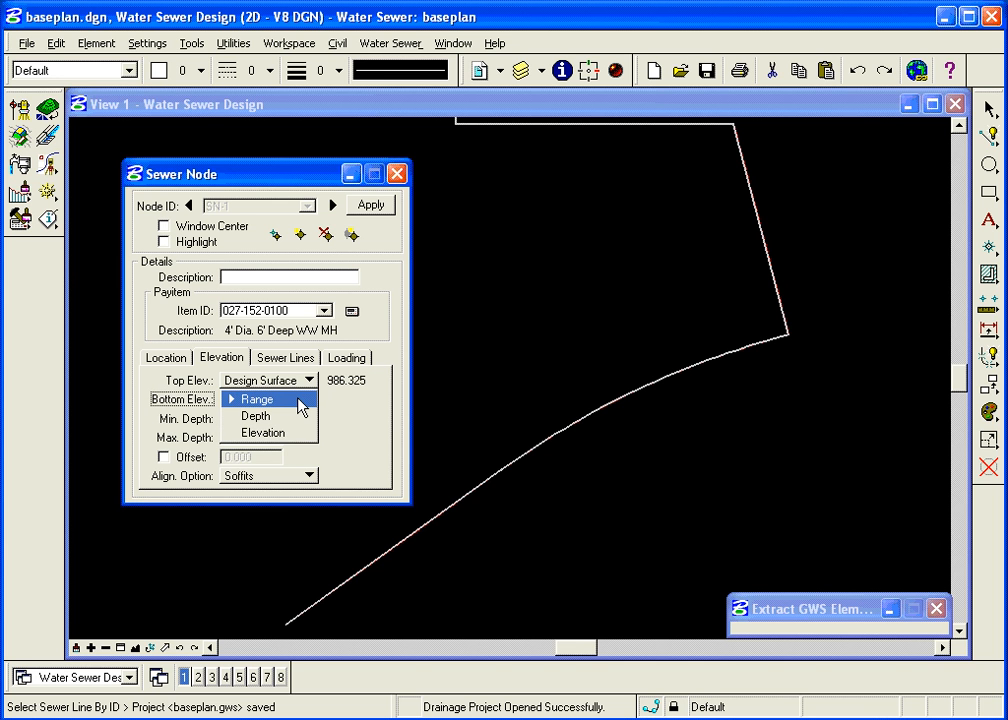
{"action": "left_click", "coordinate": [260, 399]}
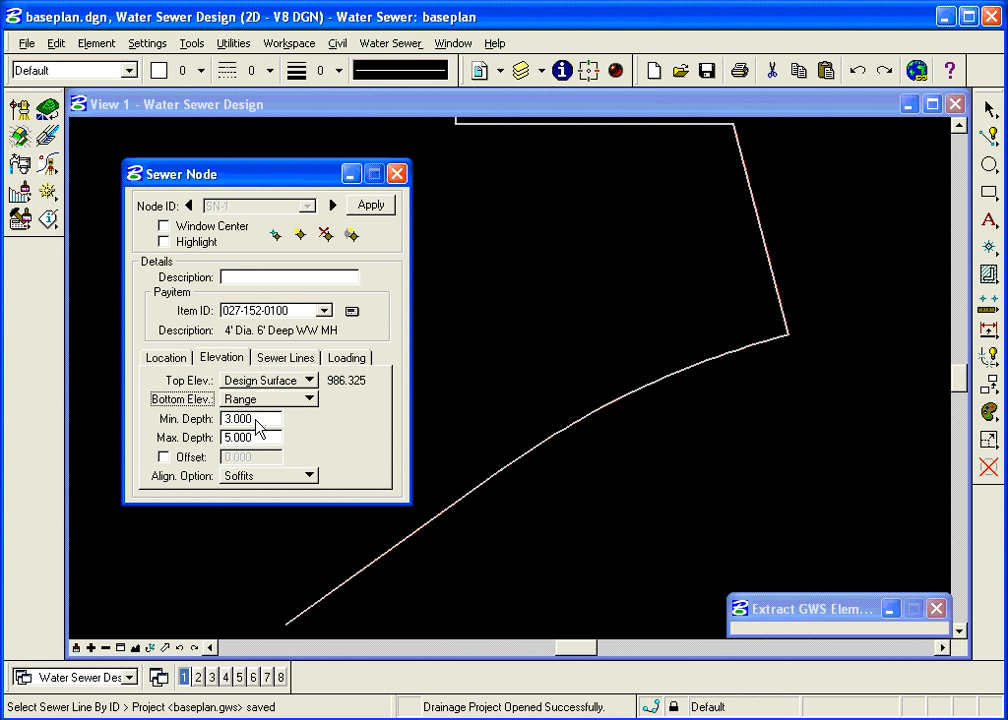
{"action": "left_click", "coordinate": [224, 439]}
{"action": "left_click_drag", "start_coordinate": [261, 418], "coordinate": [226, 420]}
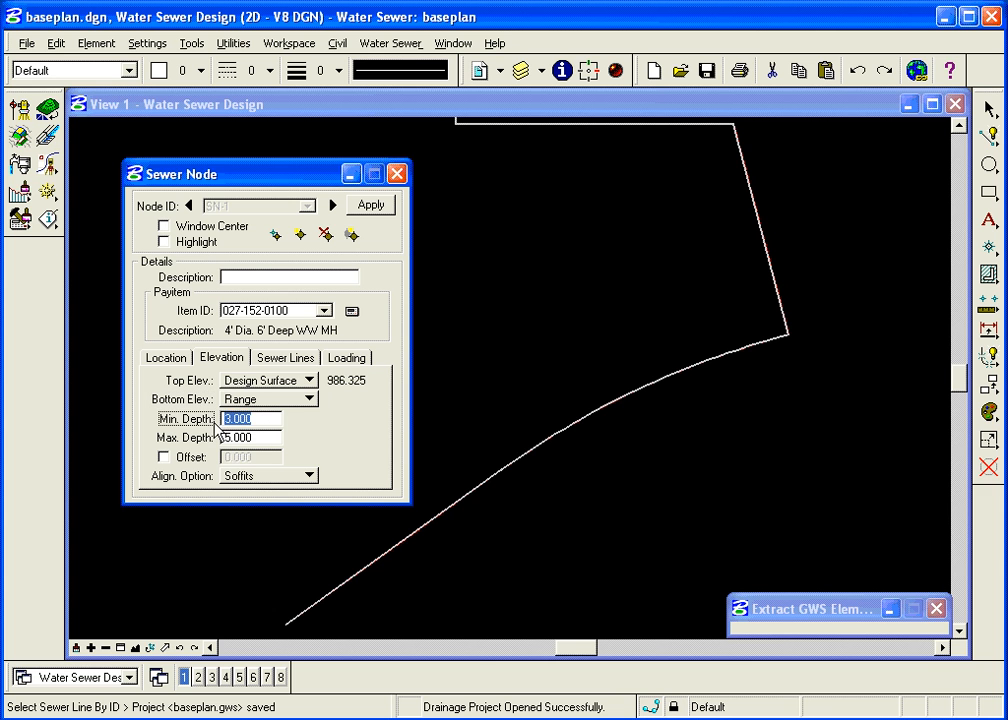
{"action": "type", "text": "4"}
{"action": "key", "text": "Tab"}
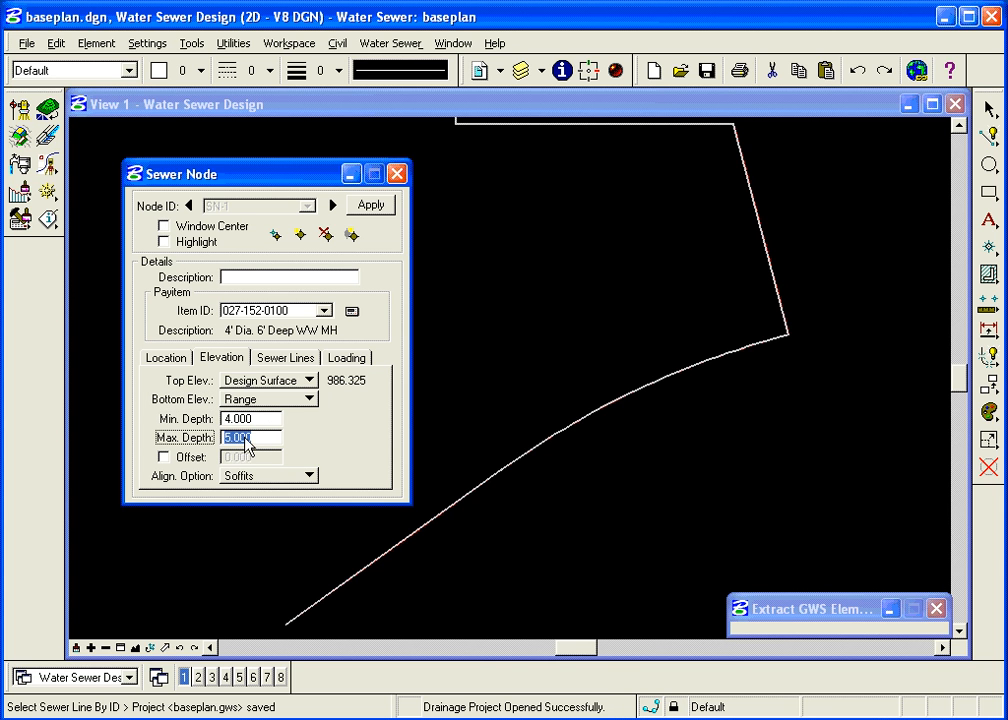
{"action": "type", "text": "12"}
{"action": "key", "text": "Tab"}
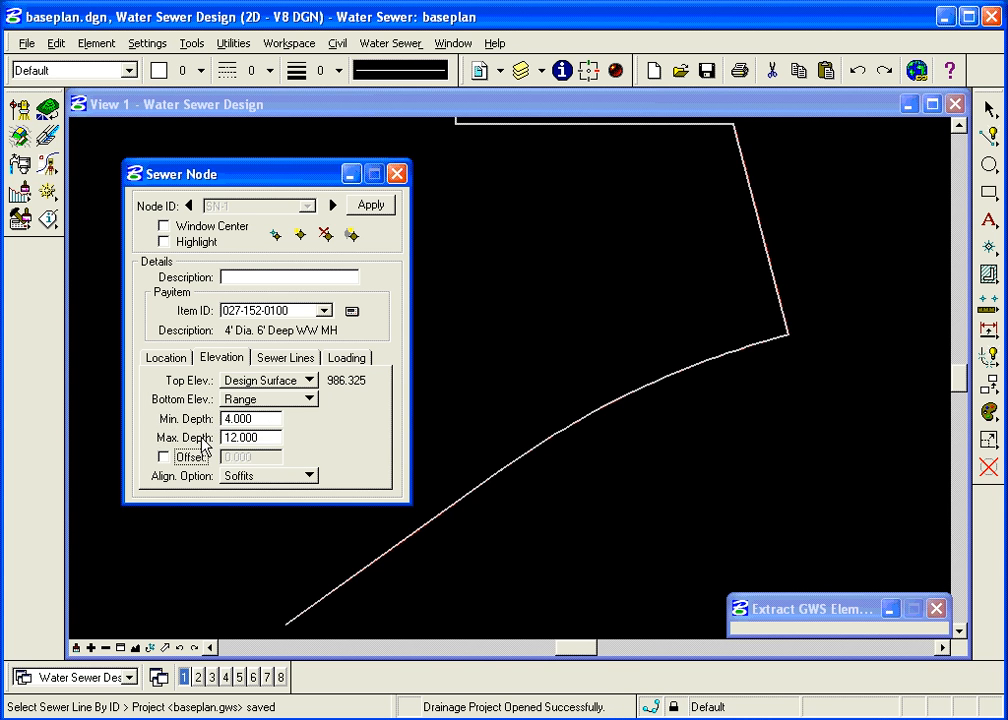
Review the minimum slope and profile update settings in the project's Sewer Lines preferences.
{"action": "left_click", "coordinate": [396, 45]}
{"action": "mouse_move", "coordinate": [405, 103]}
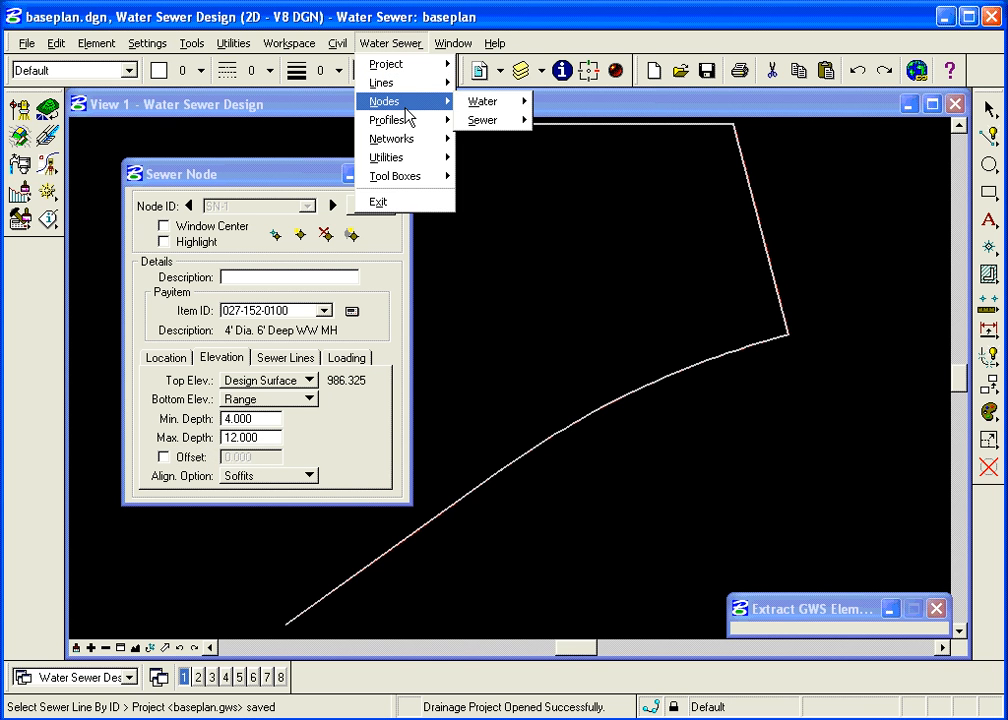
{"action": "mouse_move", "coordinate": [395, 64]}
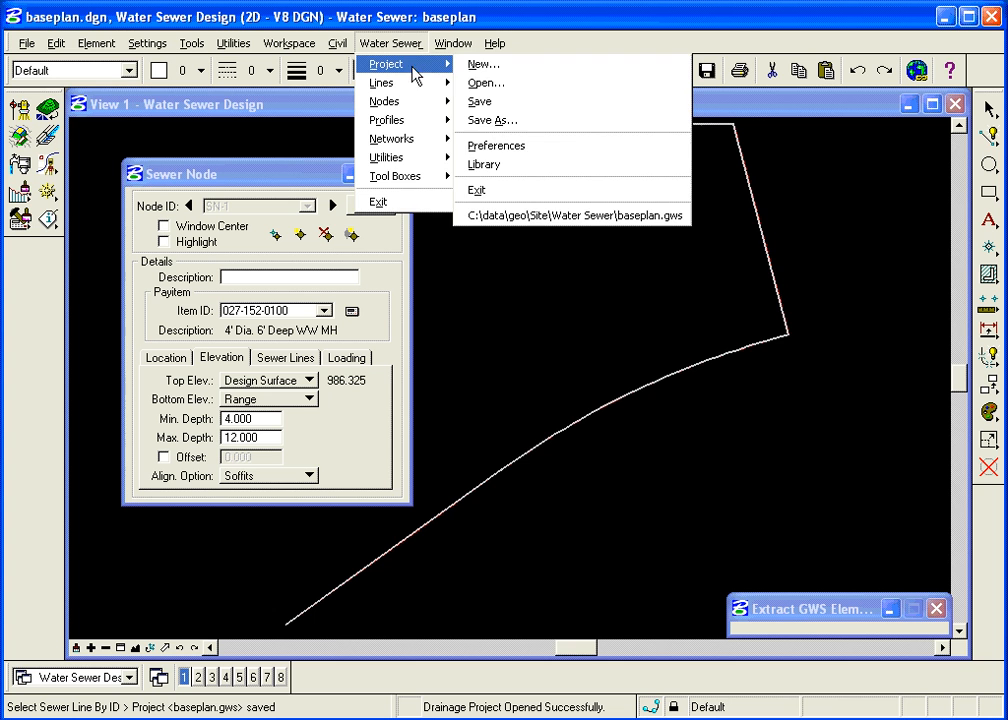
{"action": "left_click", "coordinate": [503, 150]}
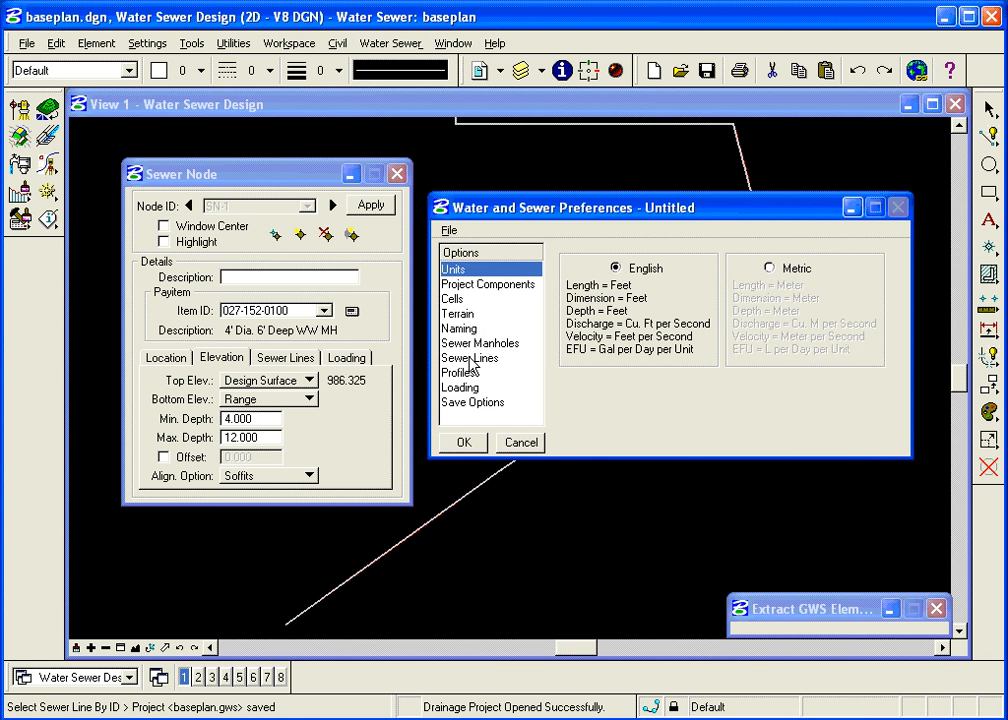
{"action": "left_click", "coordinate": [500, 358]}
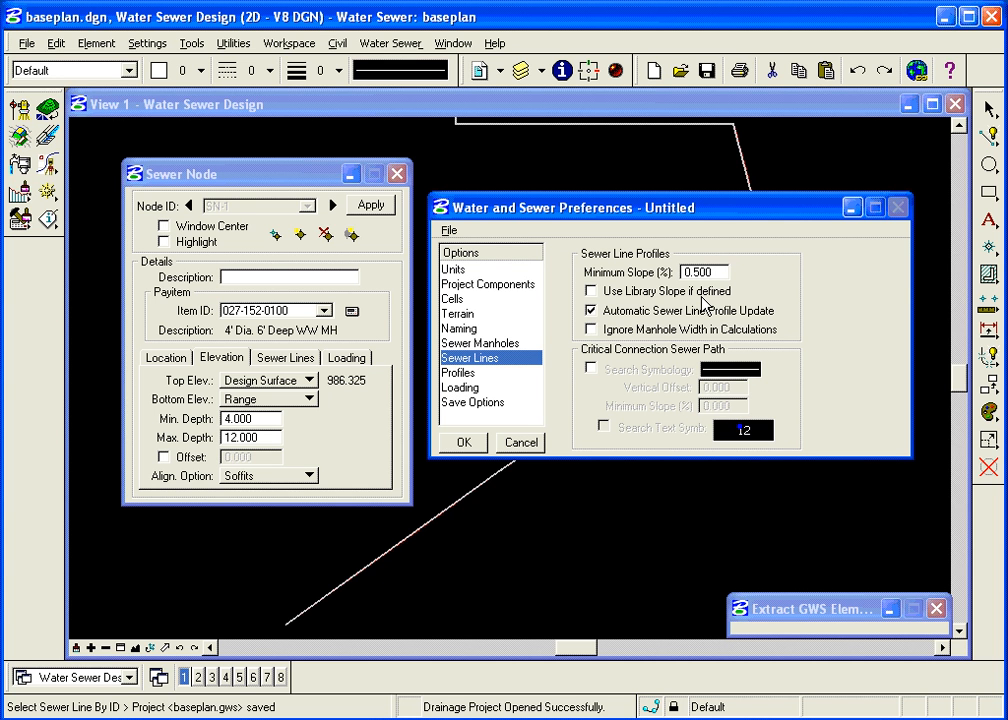
{"action": "left_click", "coordinate": [459, 444]}
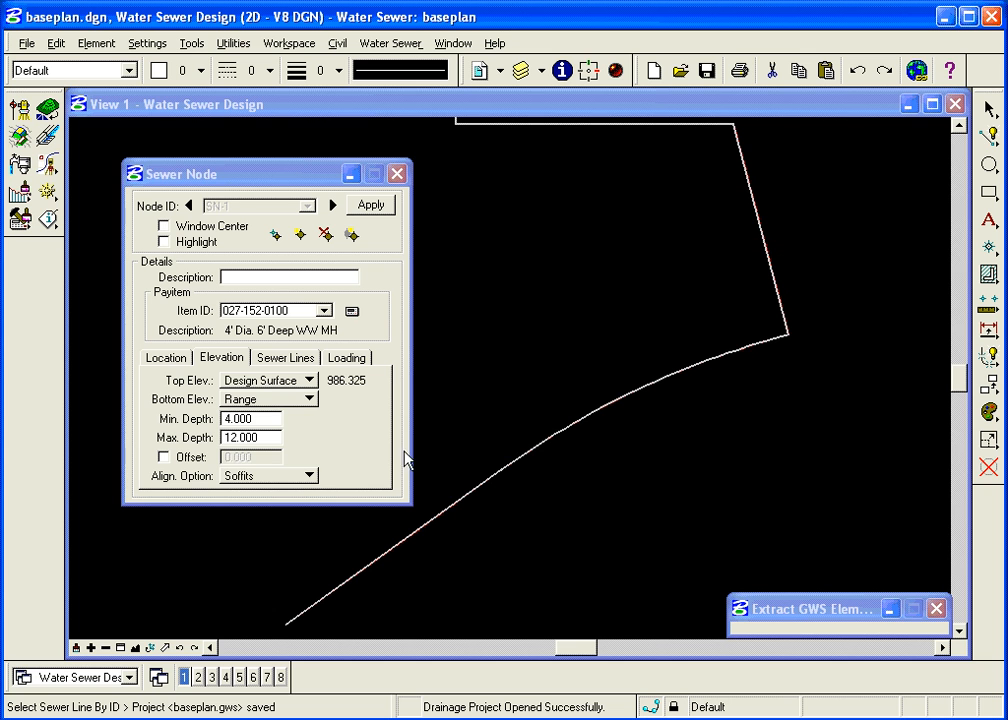
Try the Depth and Elevation options for the bottom elevation, and return it to Range.
{"action": "left_click", "coordinate": [262, 400]}
{"action": "left_click", "coordinate": [254, 413]}
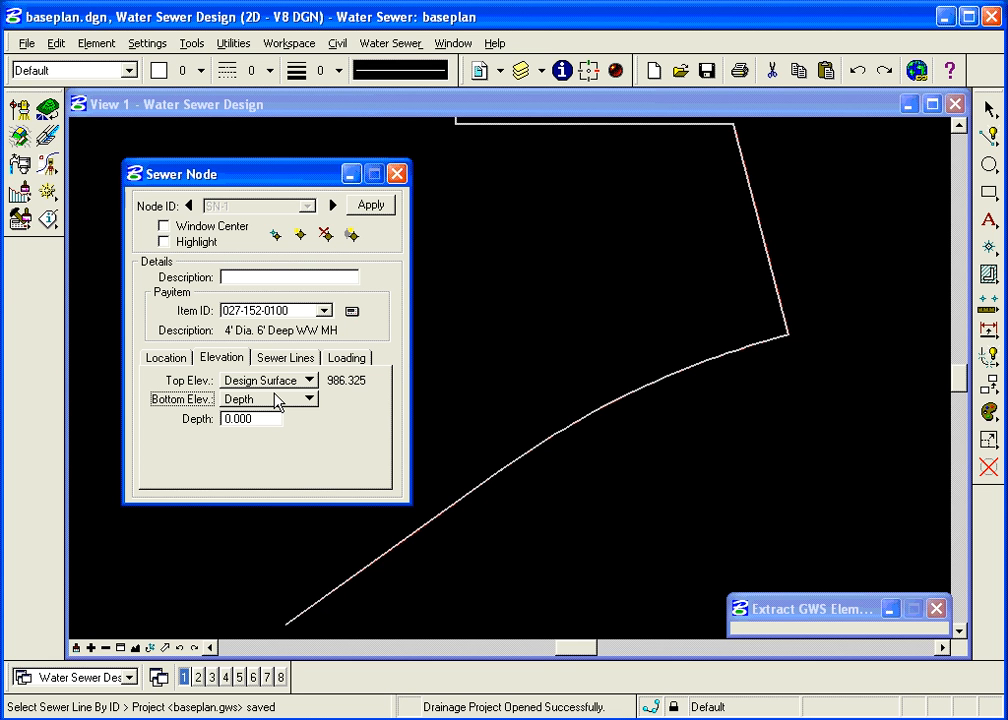
{"action": "left_click", "coordinate": [276, 400]}
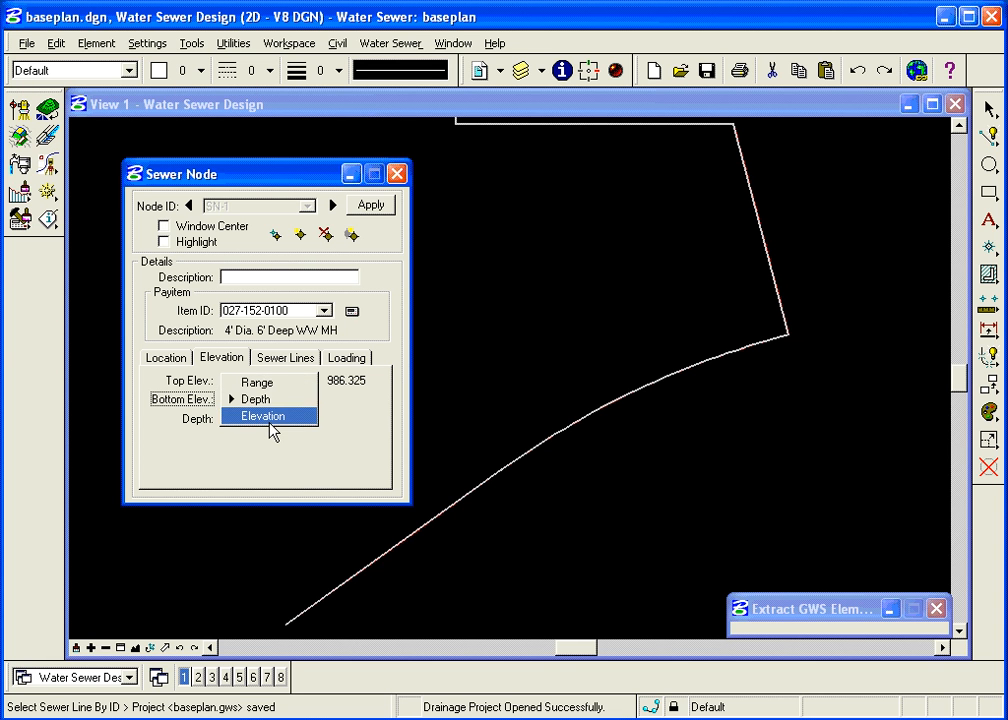
{"action": "left_click", "coordinate": [268, 421]}
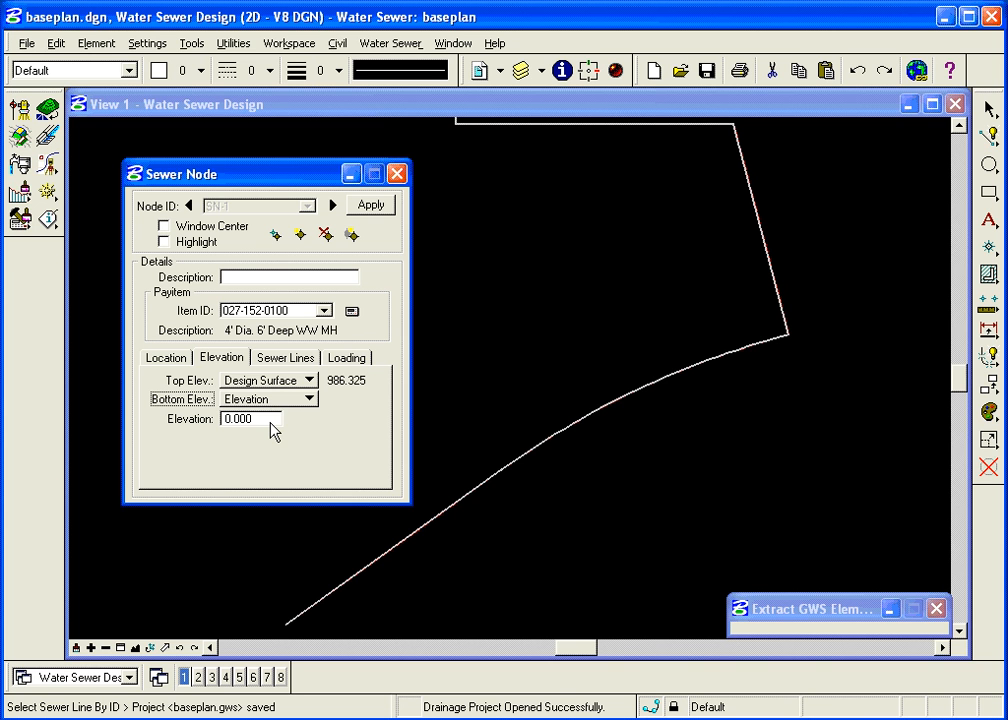
{"action": "left_click", "coordinate": [278, 400]}
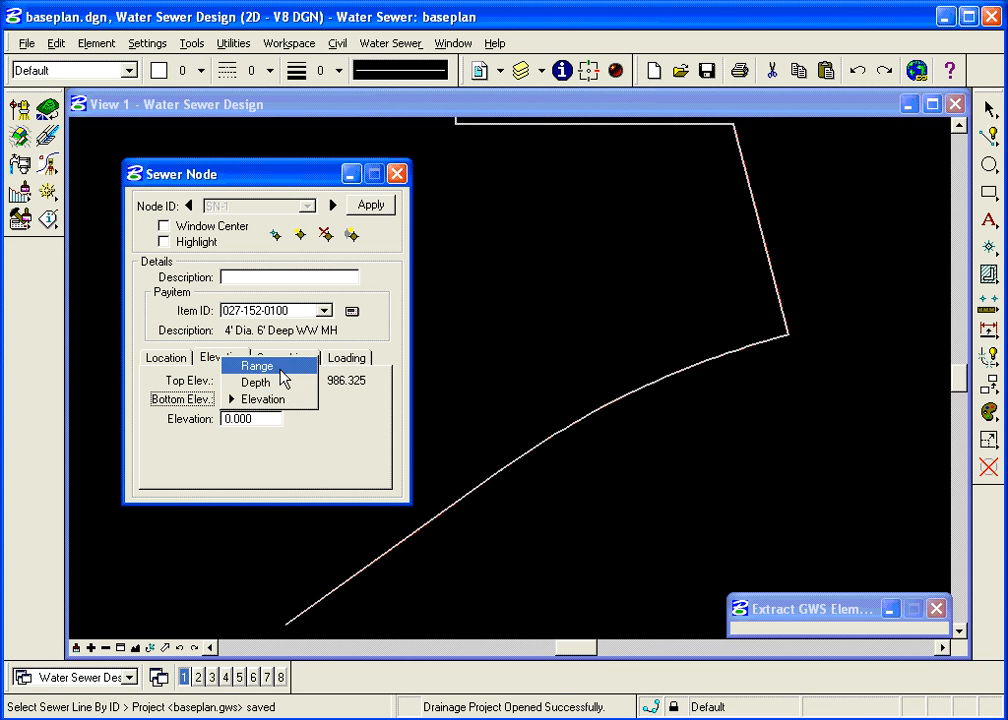
{"action": "left_click", "coordinate": [256, 365]}
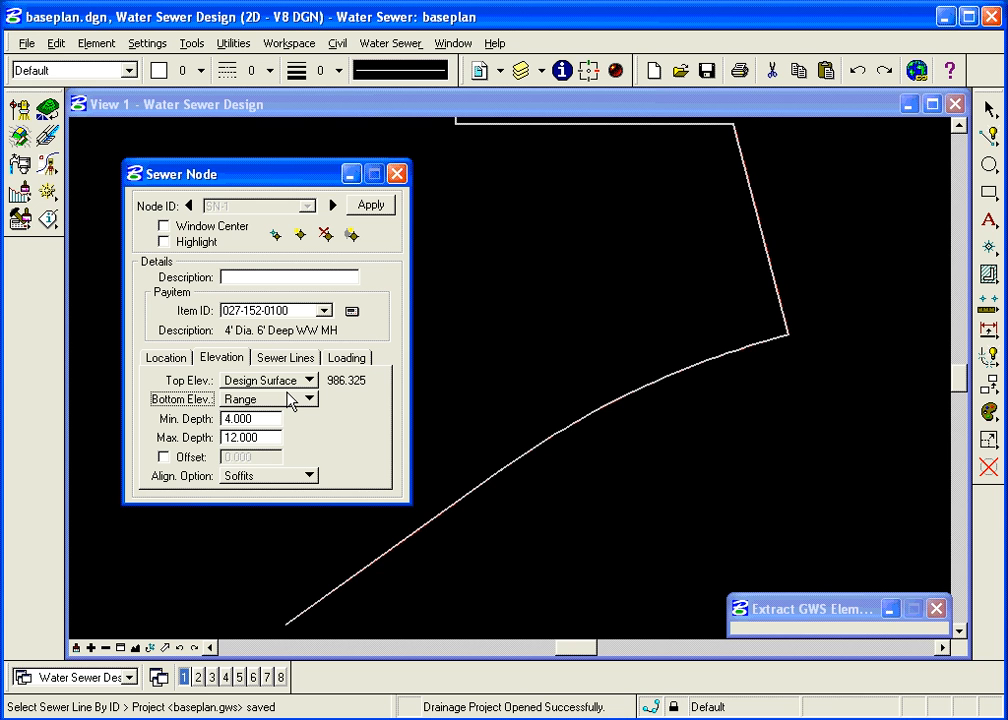
Try the Design Drop alignment option and a Fixed Drop of 0.2, and return the alignment to Soffits.
{"action": "left_click", "coordinate": [281, 481]}
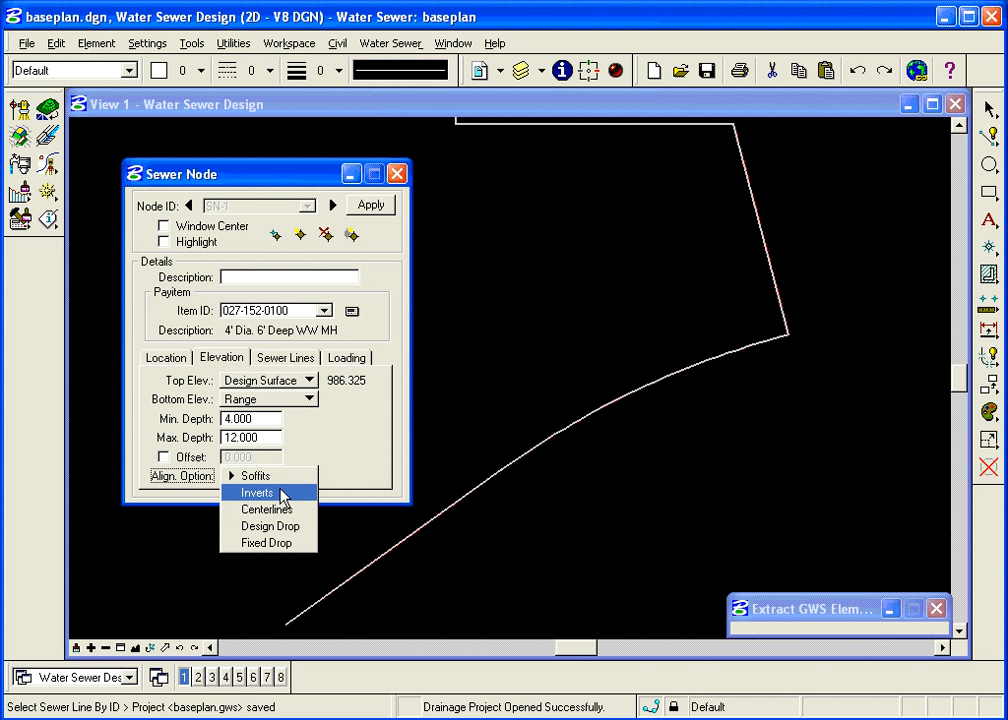
{"action": "left_click", "coordinate": [278, 482]}
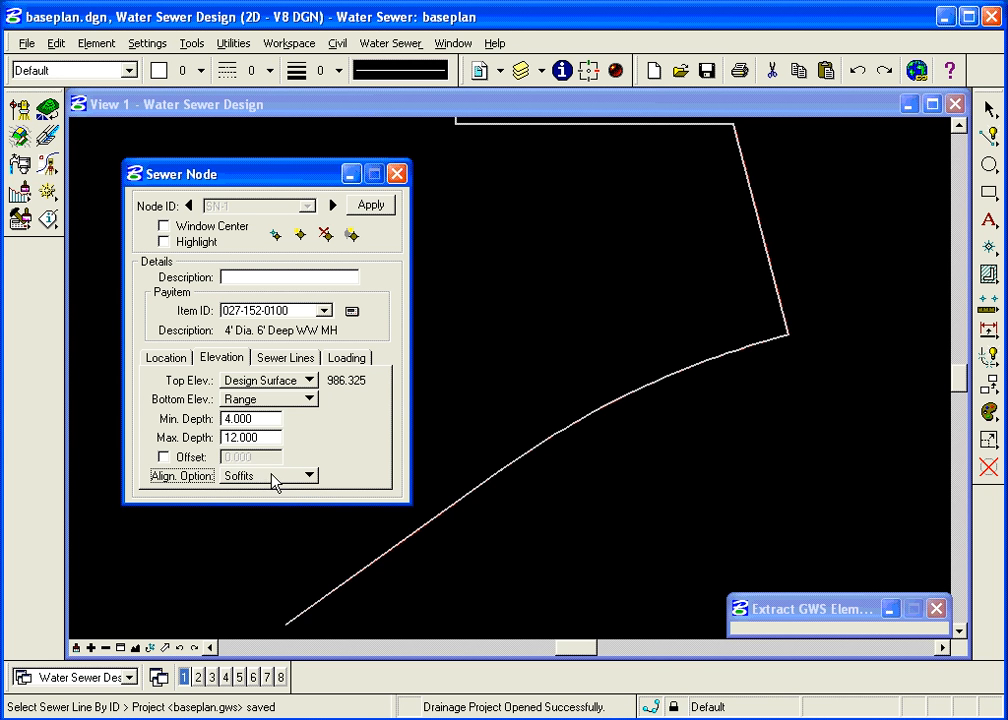
{"action": "left_click", "coordinate": [274, 479]}
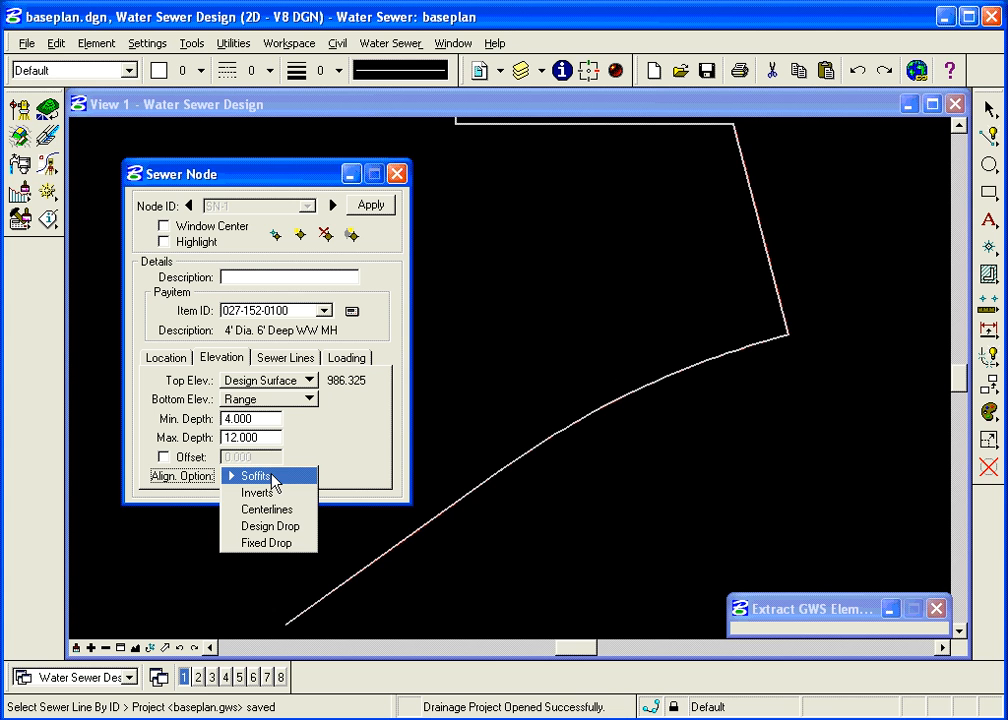
{"action": "left_click", "coordinate": [276, 527]}
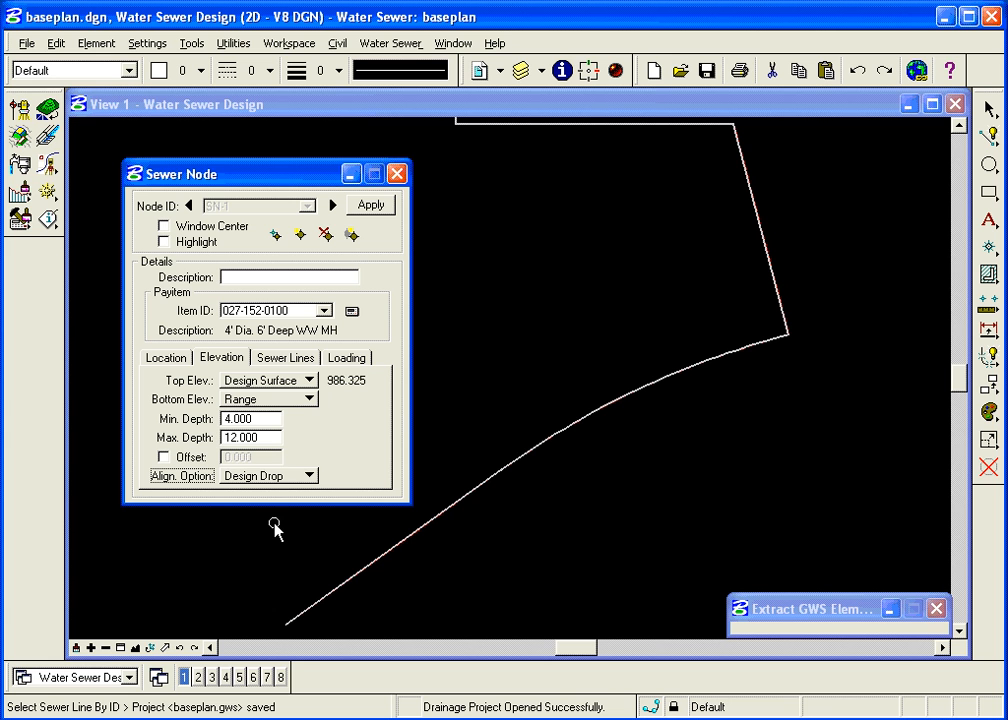
{"action": "left_click", "coordinate": [306, 477]}
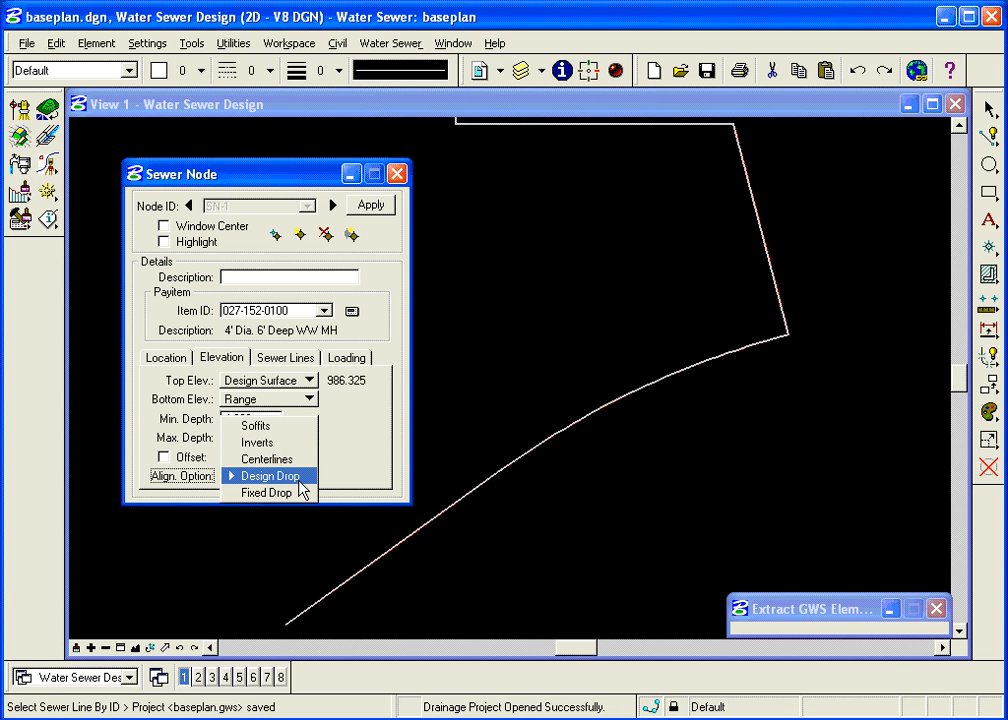
{"action": "left_click", "coordinate": [268, 493]}
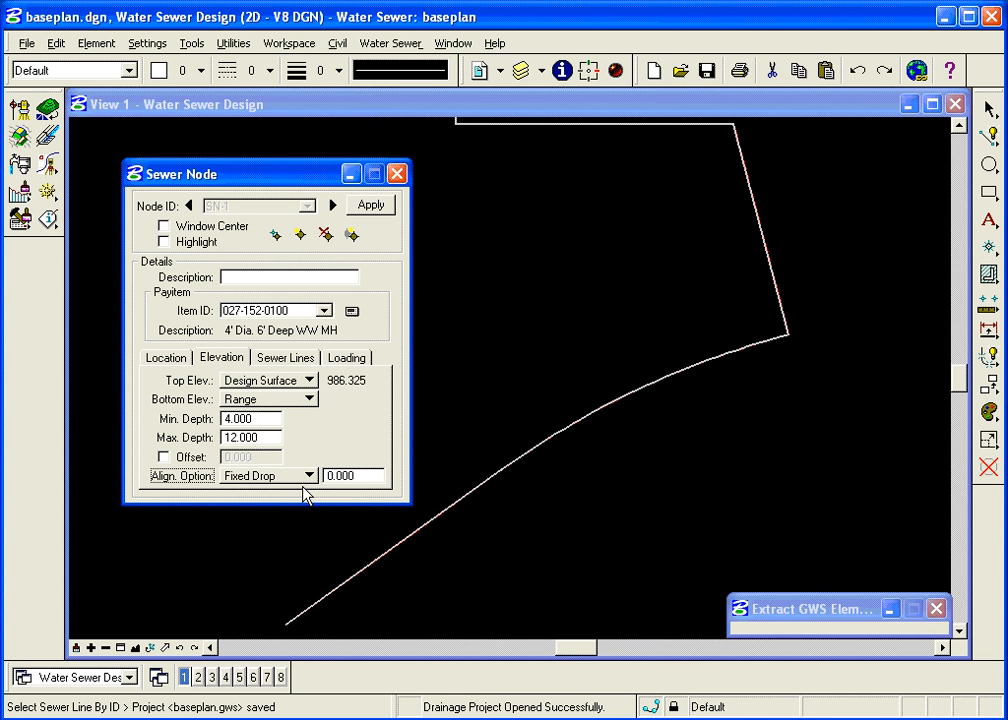
{"action": "double_click", "coordinate": [338, 477]}
{"action": "type", "text": ".2"}
{"action": "key", "text": "Tab"}
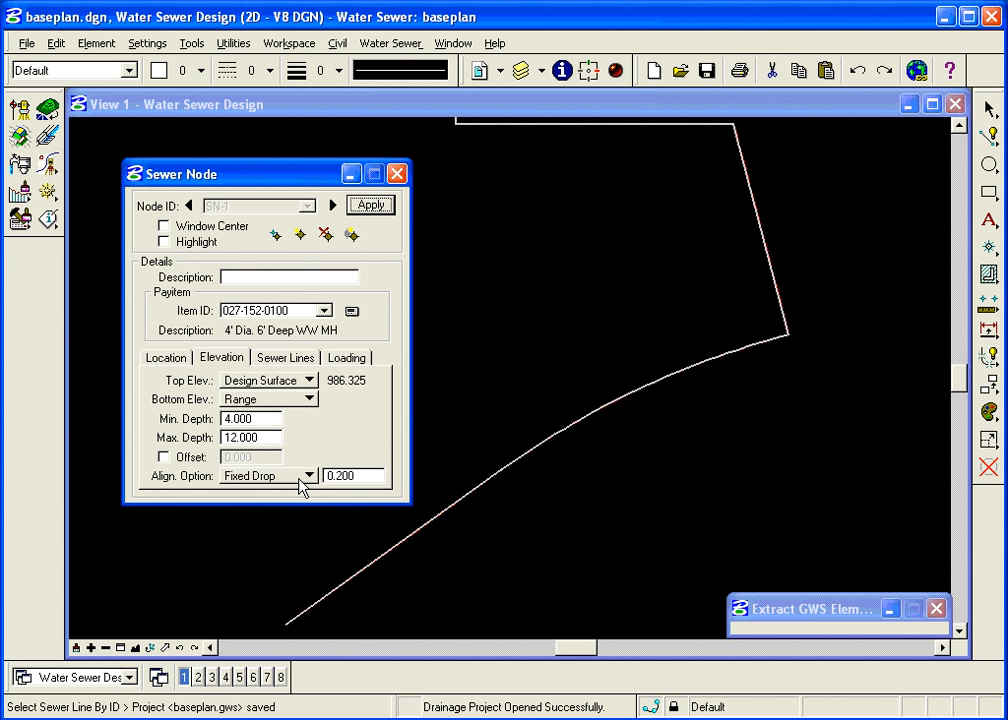
{"action": "left_click", "coordinate": [283, 479]}
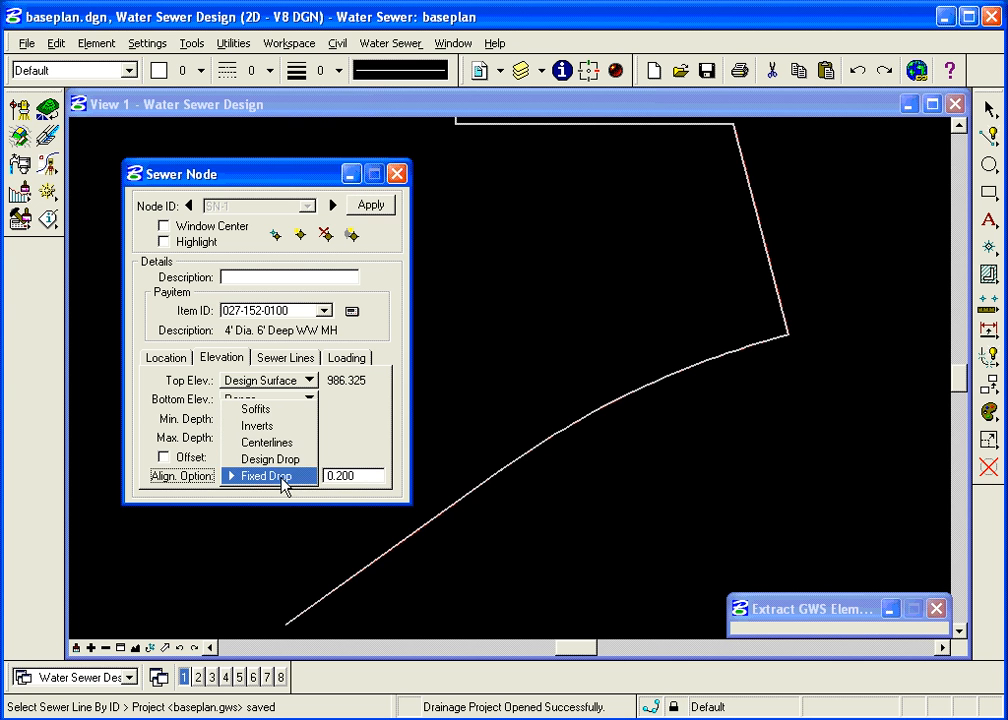
{"action": "left_click", "coordinate": [286, 409]}
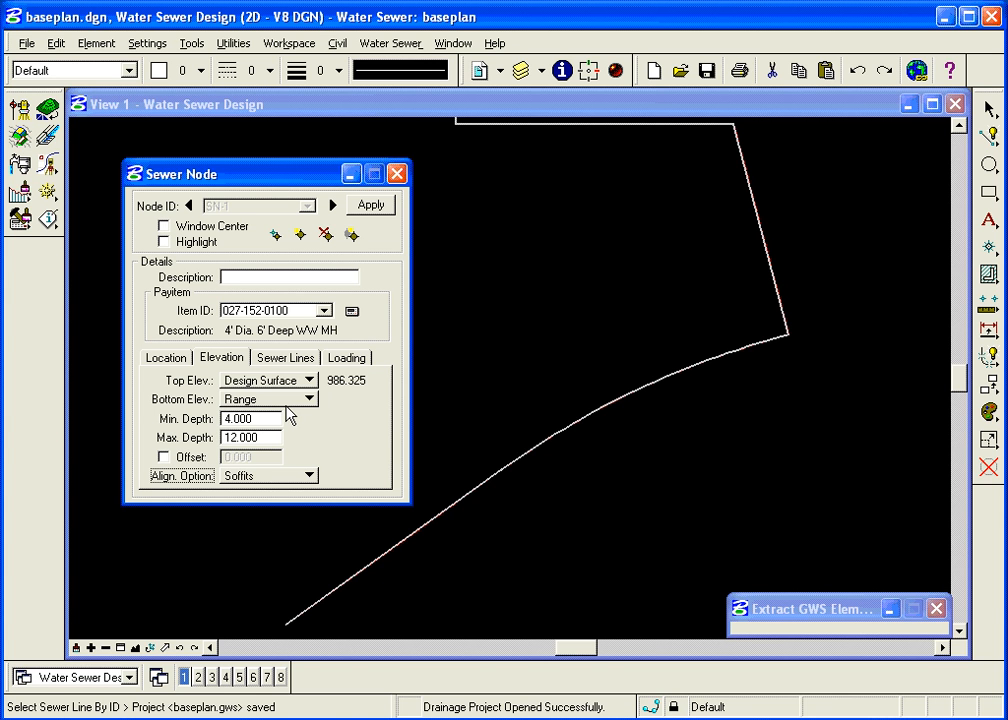
Check the node's sewer lines list and set its loading source to None.
{"action": "left_click", "coordinate": [284, 364]}
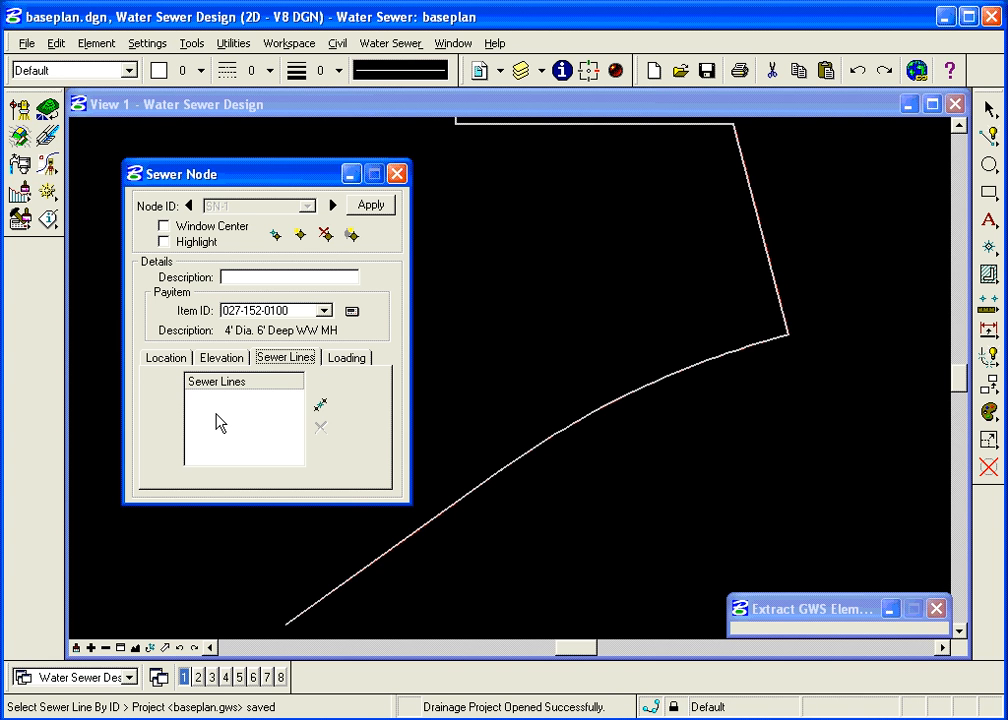
{"action": "left_click", "coordinate": [345, 362]}
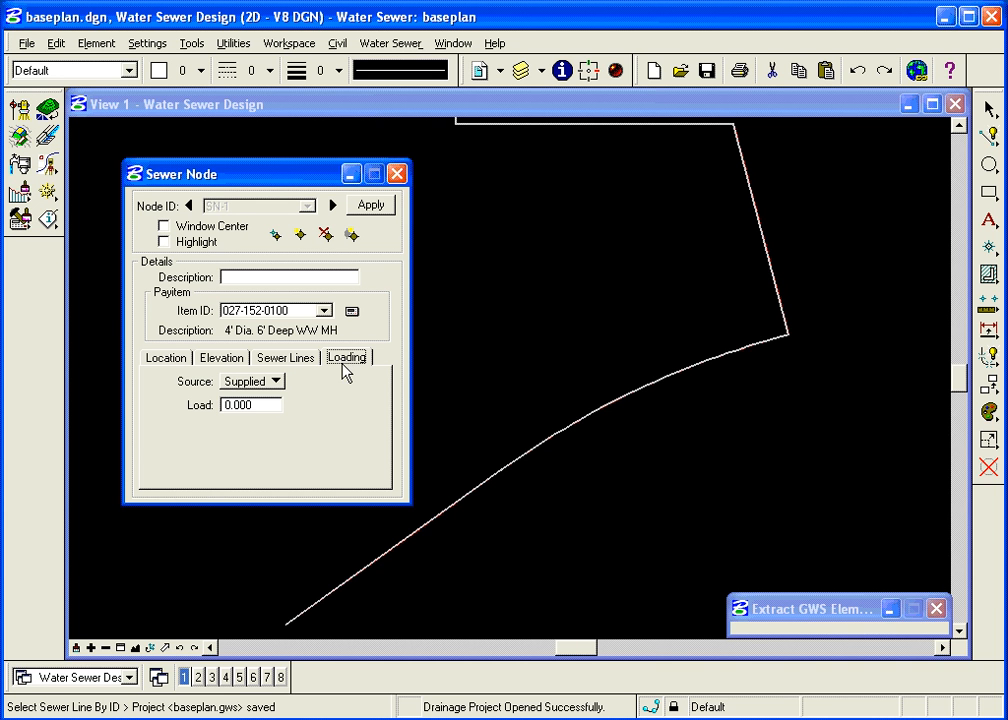
{"action": "left_click", "coordinate": [274, 386]}
{"action": "left_click", "coordinate": [262, 366]}
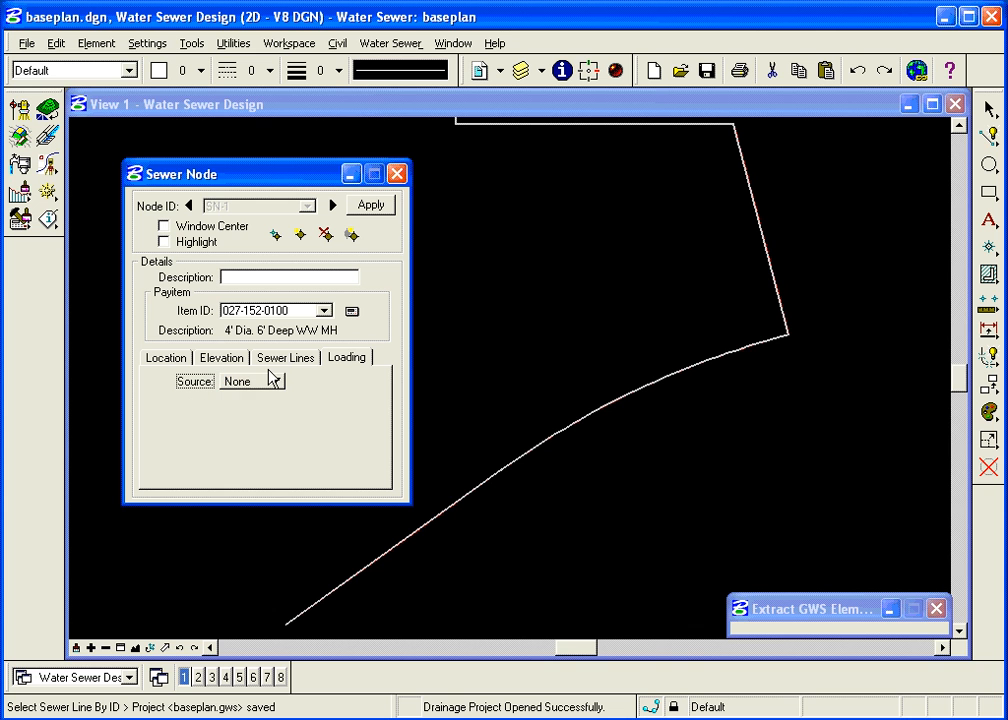
Try the Supplied, Services and Units options in turn as the node's loading source.
{"action": "left_click", "coordinate": [272, 379]}
{"action": "left_click", "coordinate": [272, 398]}
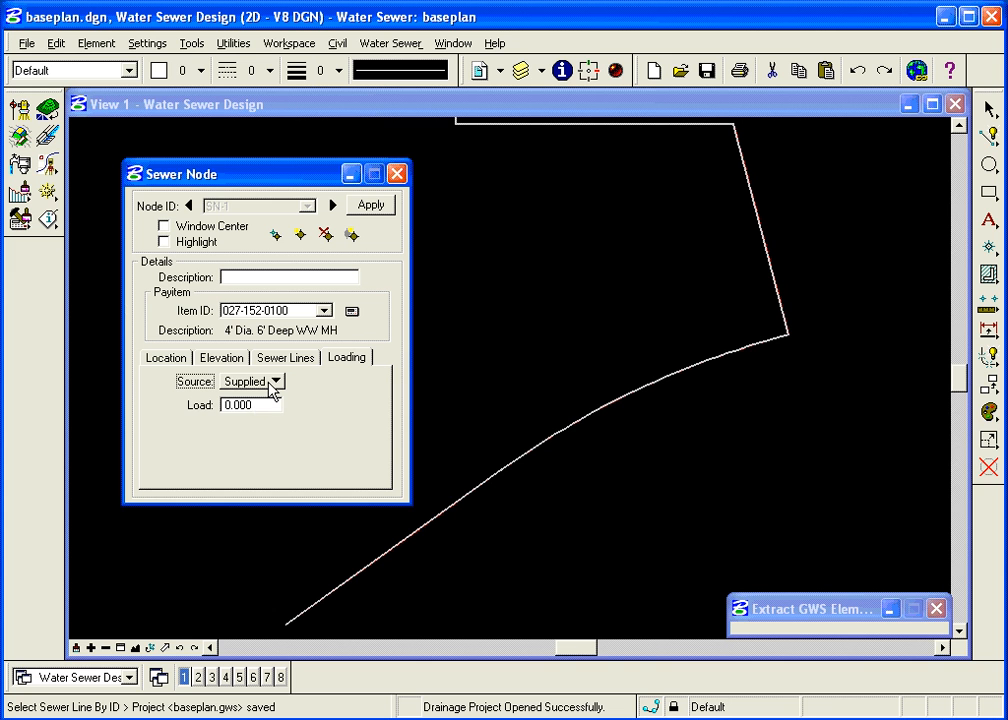
{"action": "left_click", "coordinate": [273, 382]}
{"action": "left_click", "coordinate": [263, 399]}
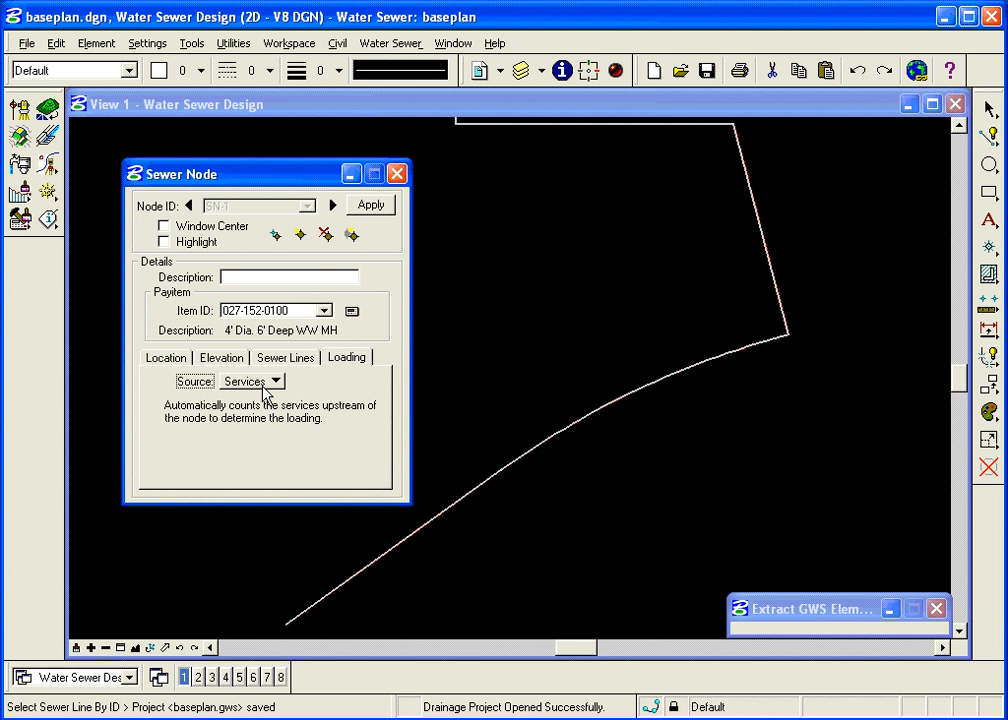
{"action": "left_click", "coordinate": [270, 384]}
{"action": "left_click", "coordinate": [264, 399]}
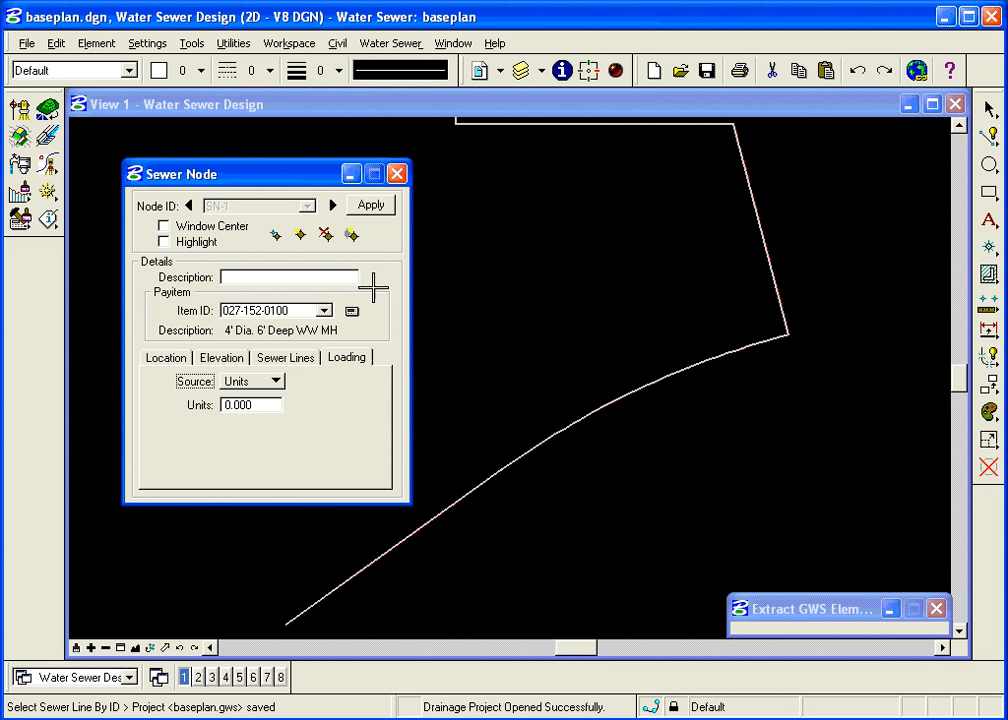
Turn on Scan for Services in the project's Loading preferences.
{"action": "left_click", "coordinate": [405, 44]}
{"action": "mouse_move", "coordinate": [410, 64]}
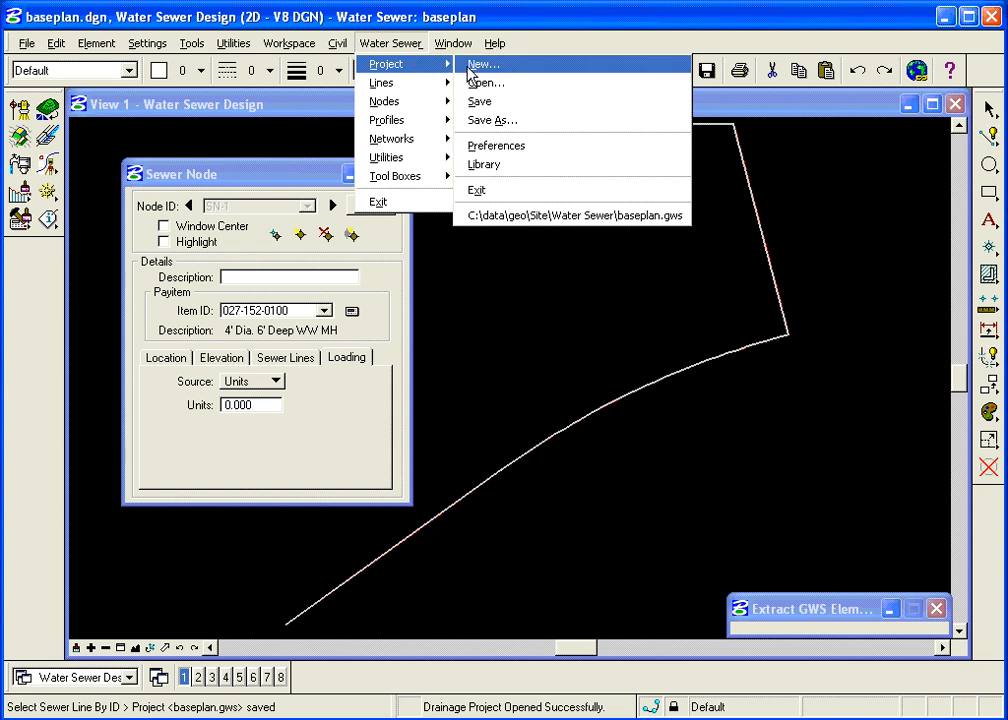
{"action": "left_click", "coordinate": [496, 147]}
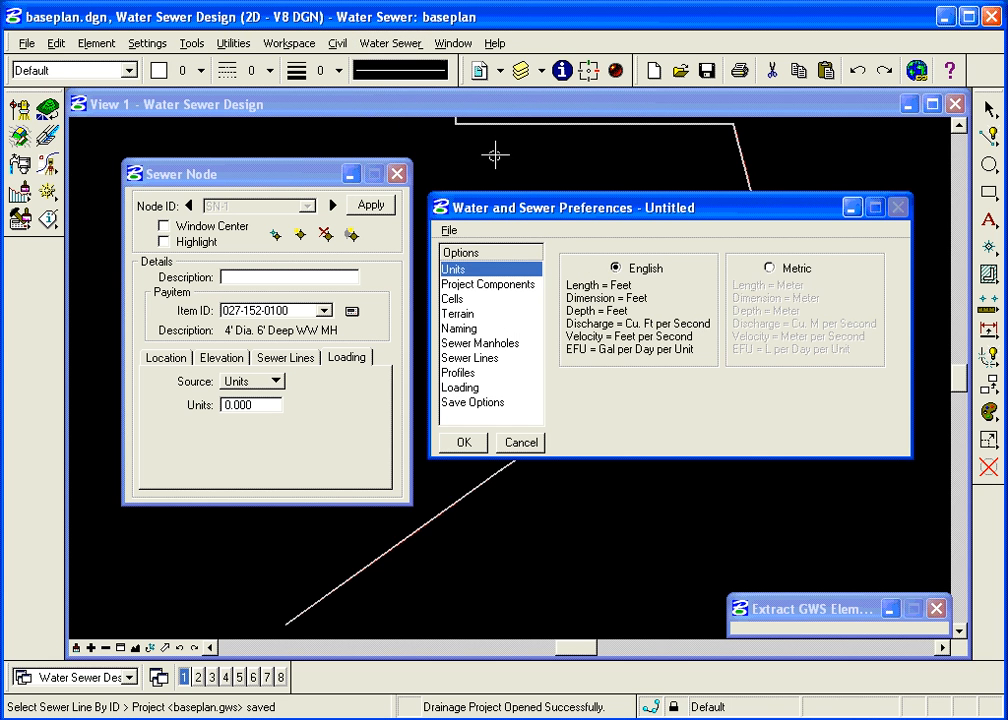
{"action": "left_click", "coordinate": [476, 388]}
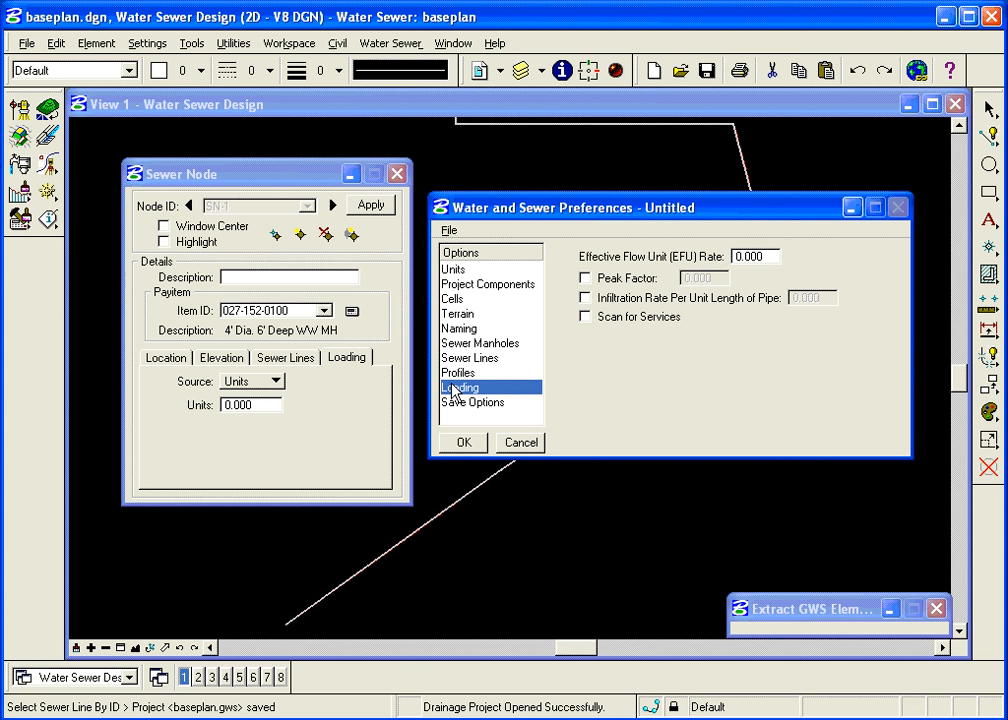
{"action": "left_click", "coordinate": [585, 316]}
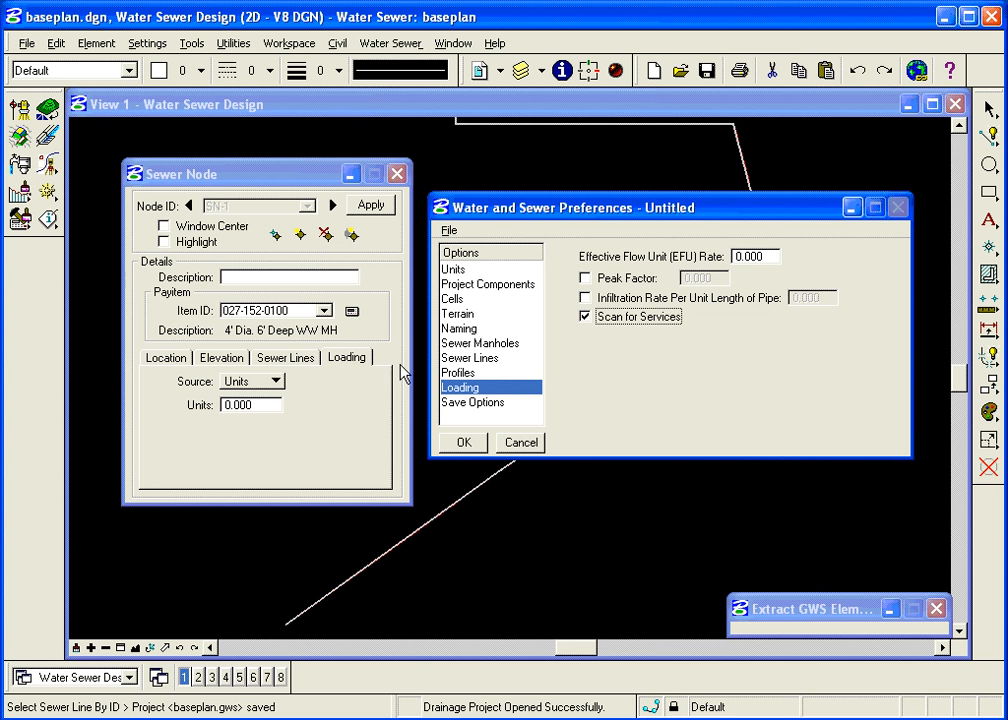
Try the Services loading source for the node, and switch it to Units with a value of 1.00.
{"action": "left_click", "coordinate": [272, 381]}
{"action": "left_click", "coordinate": [262, 367]}
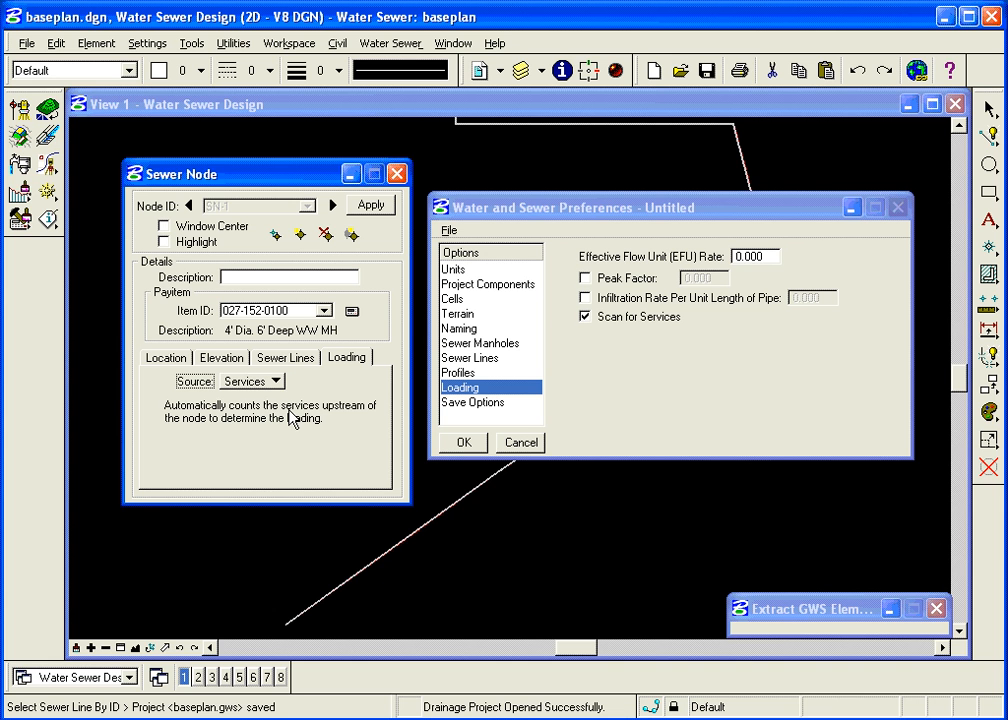
{"action": "left_click", "coordinate": [272, 381]}
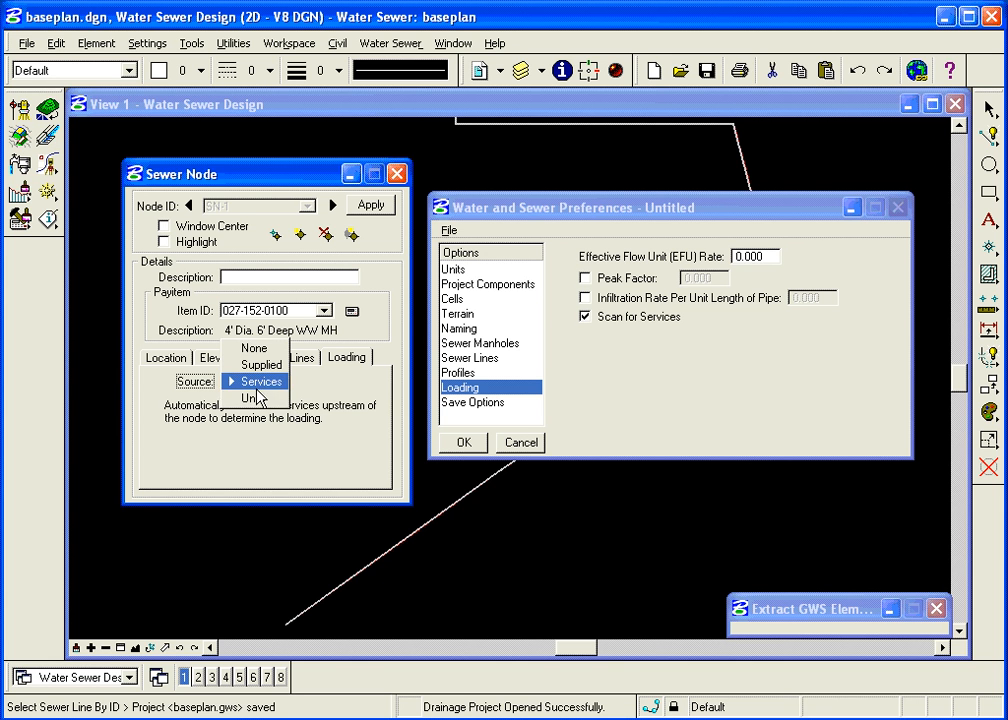
{"action": "left_click", "coordinate": [256, 398]}
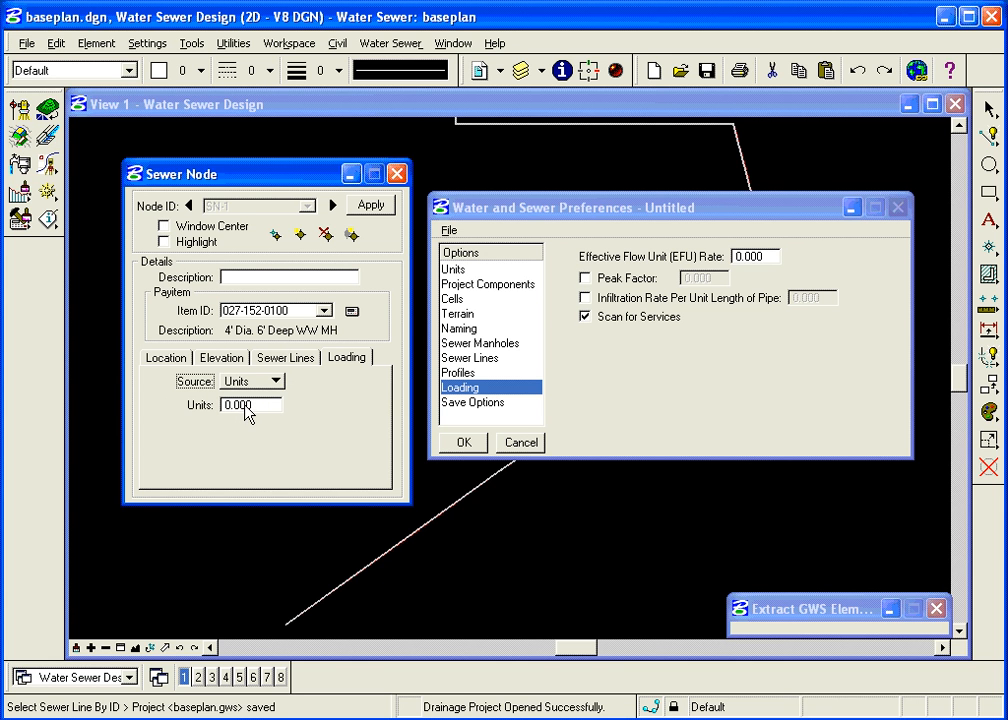
{"action": "left_click_drag", "start_coordinate": [247, 410], "coordinate": [209, 412]}
{"action": "type", "text": "1.00"}
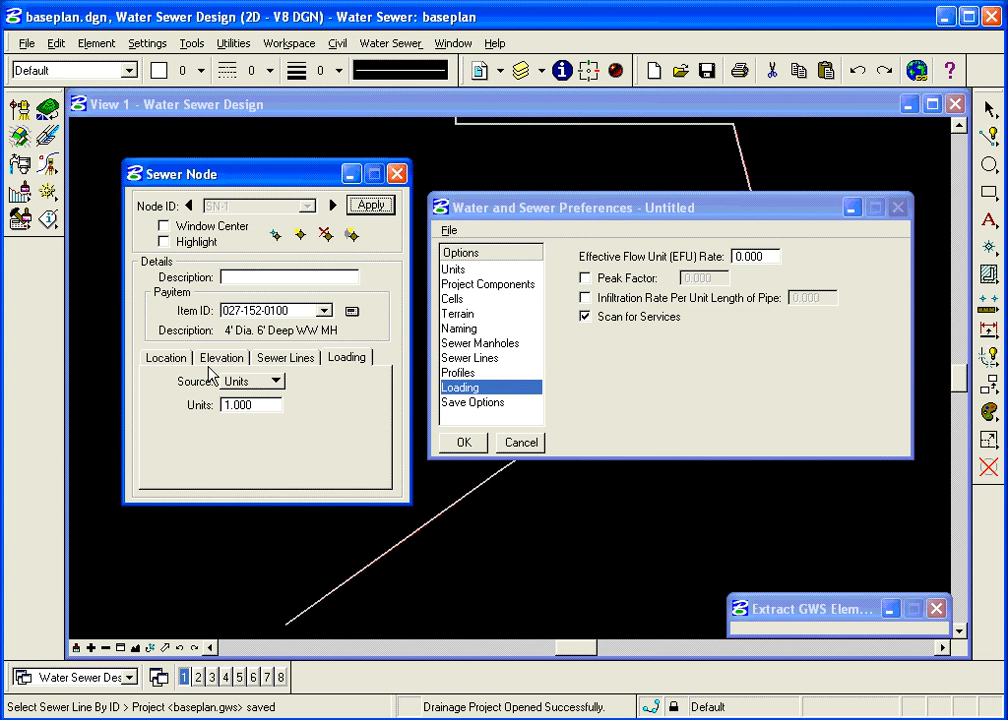
Try the Supplied loading source, return it to None, and turn off Scan for Services in the preferences.
{"action": "left_click", "coordinate": [275, 382]}
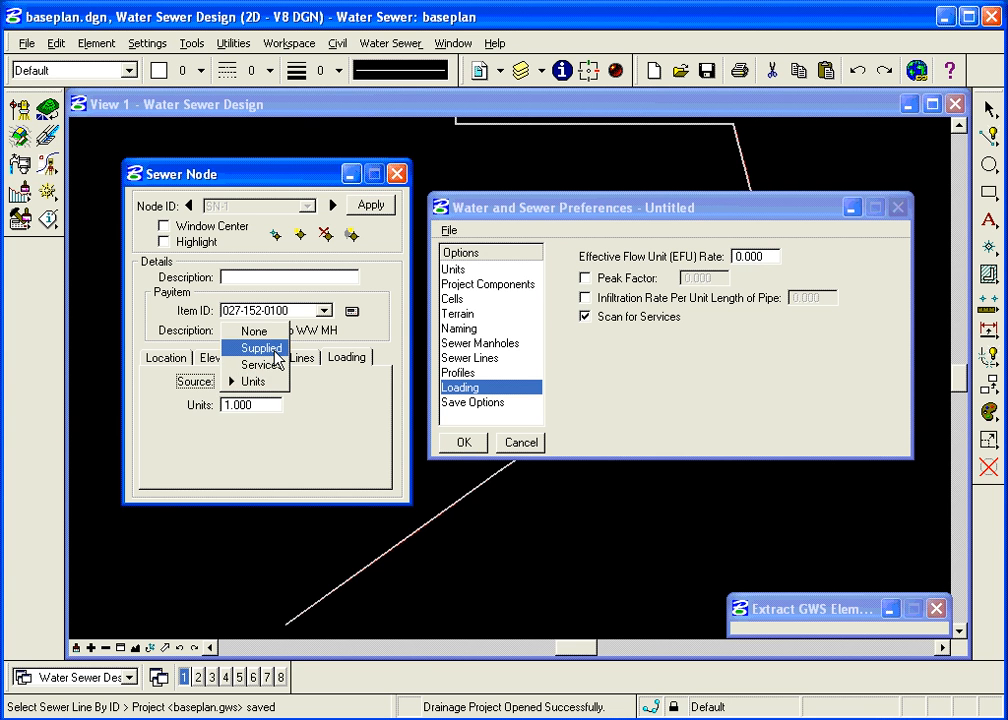
{"action": "left_click", "coordinate": [261, 348]}
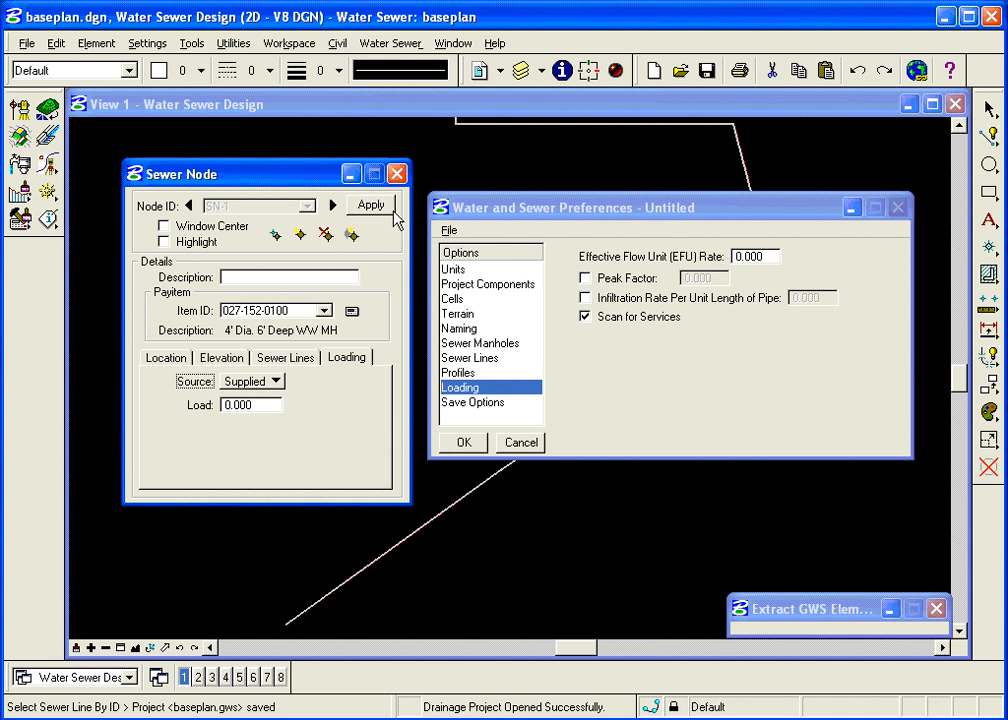
{"action": "left_click", "coordinate": [268, 385]}
{"action": "left_click", "coordinate": [255, 362]}
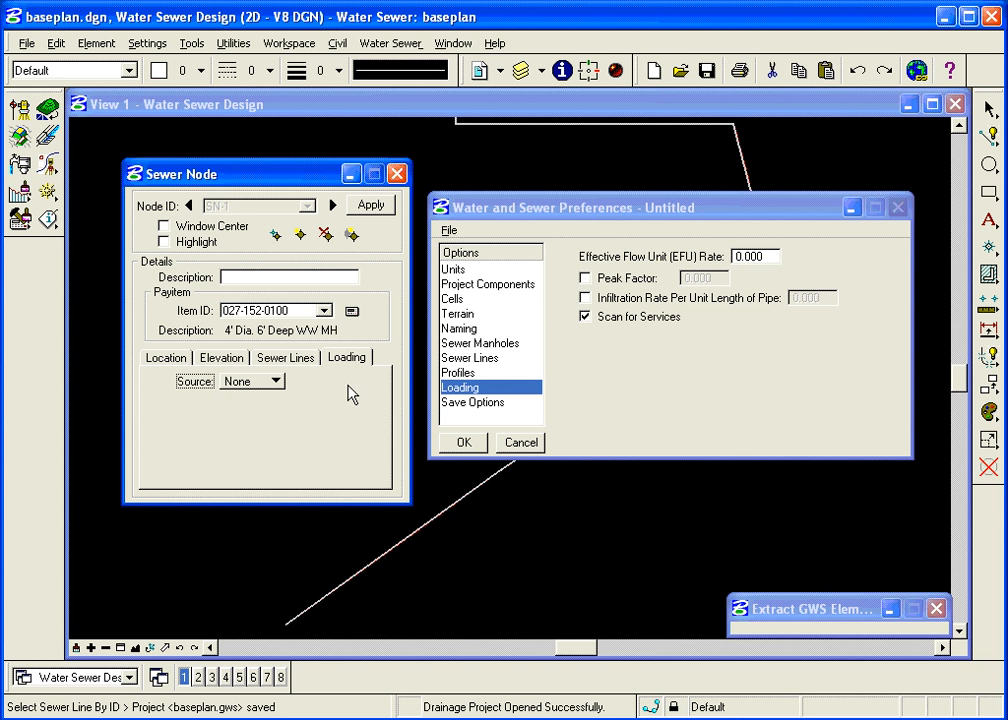
{"action": "left_click", "coordinate": [596, 318]}
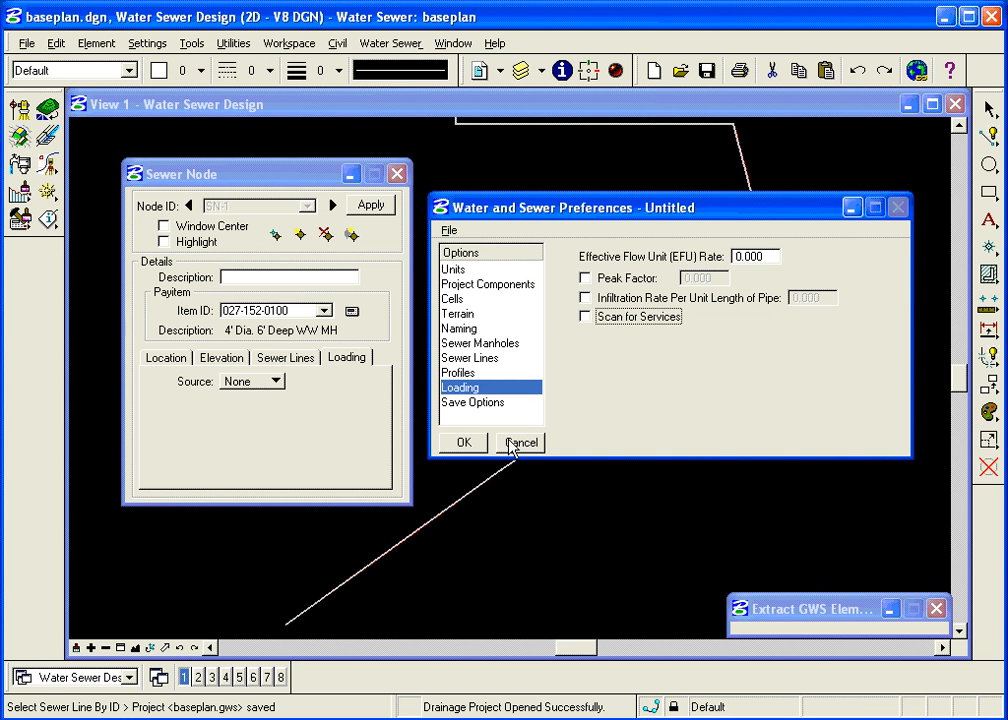
{"action": "left_click", "coordinate": [465, 443]}
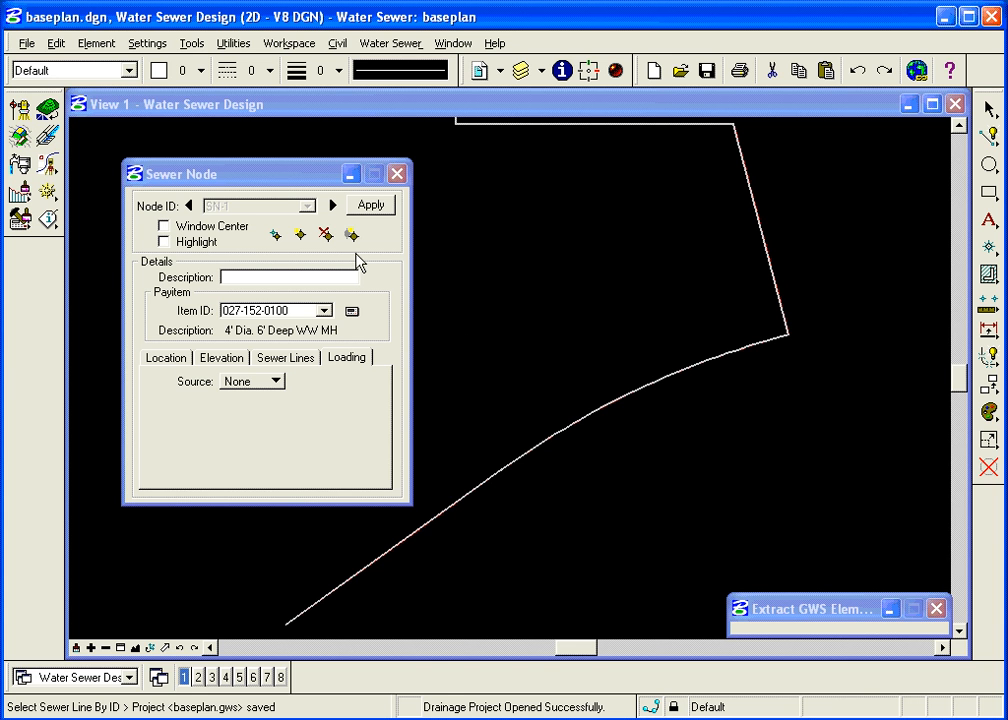
Apply the node settings to place sewer nodes at the critical points of sewer line SL-1.
{"action": "left_click", "coordinate": [162, 357]}
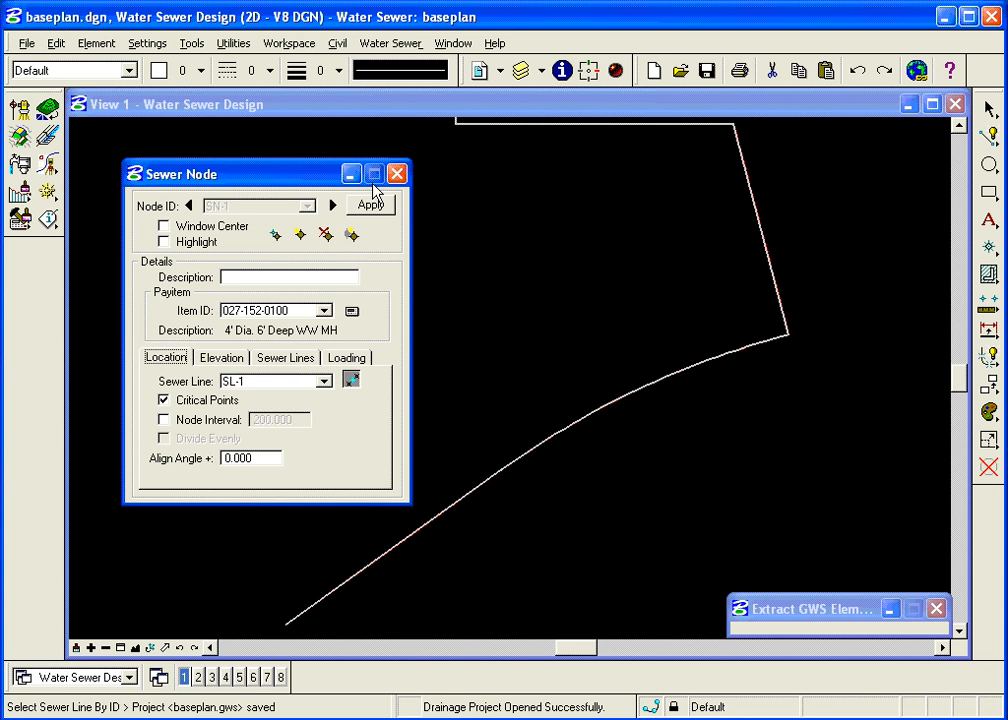
{"action": "left_click", "coordinate": [371, 206]}
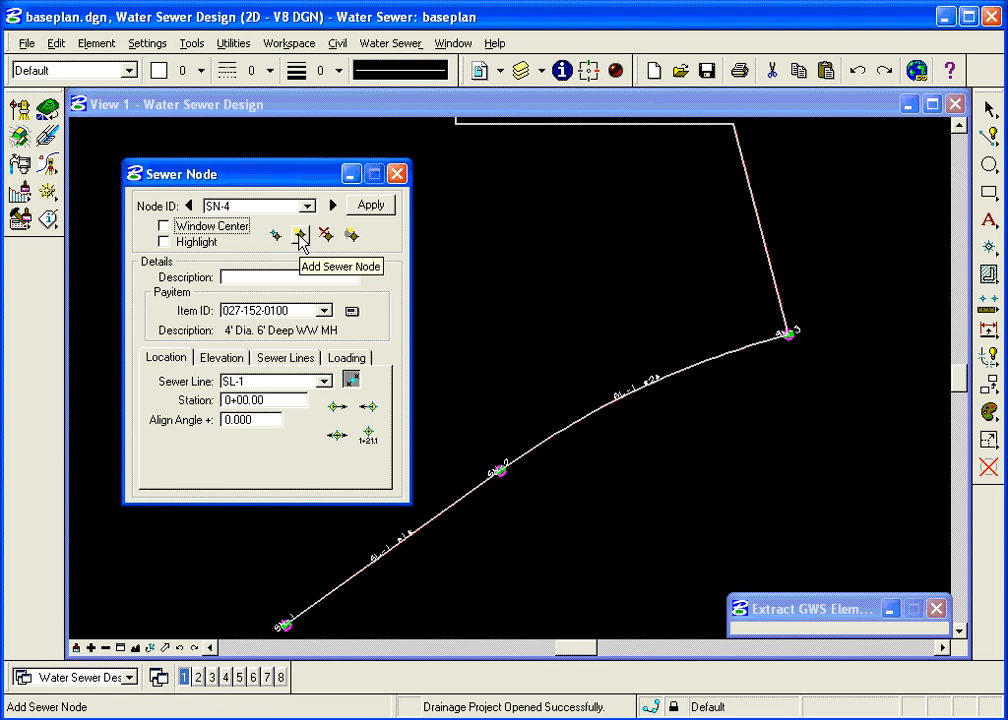
Load nodes SN-3 and SN-1 in turn to check their location settings on sewer line SL-1.
{"action": "left_click", "coordinate": [191, 208]}
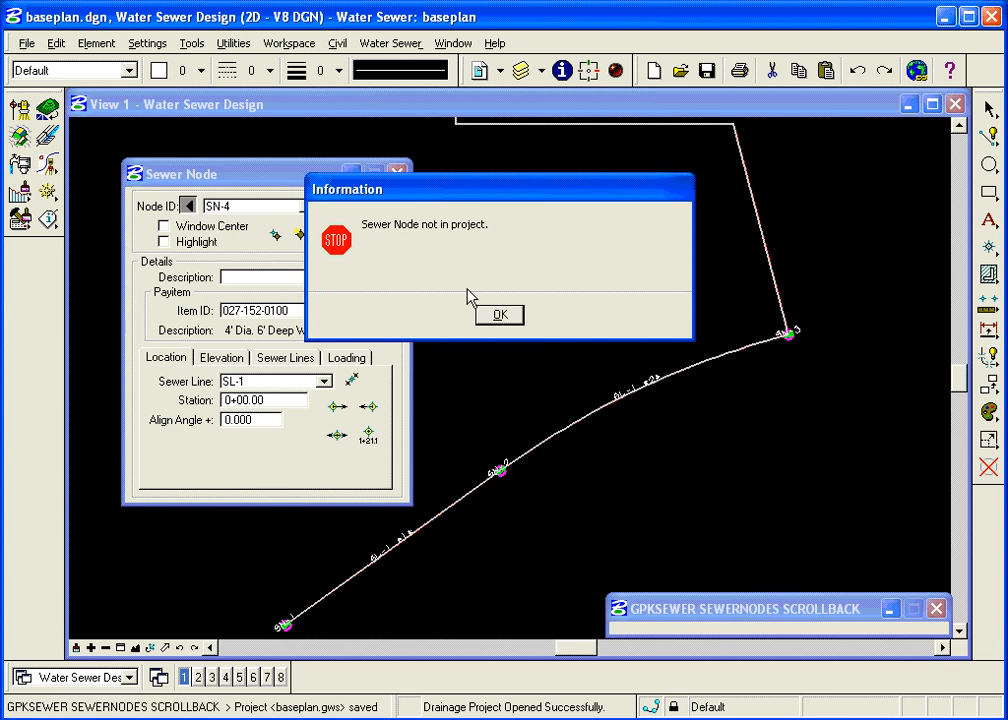
{"action": "left_click", "coordinate": [519, 318]}
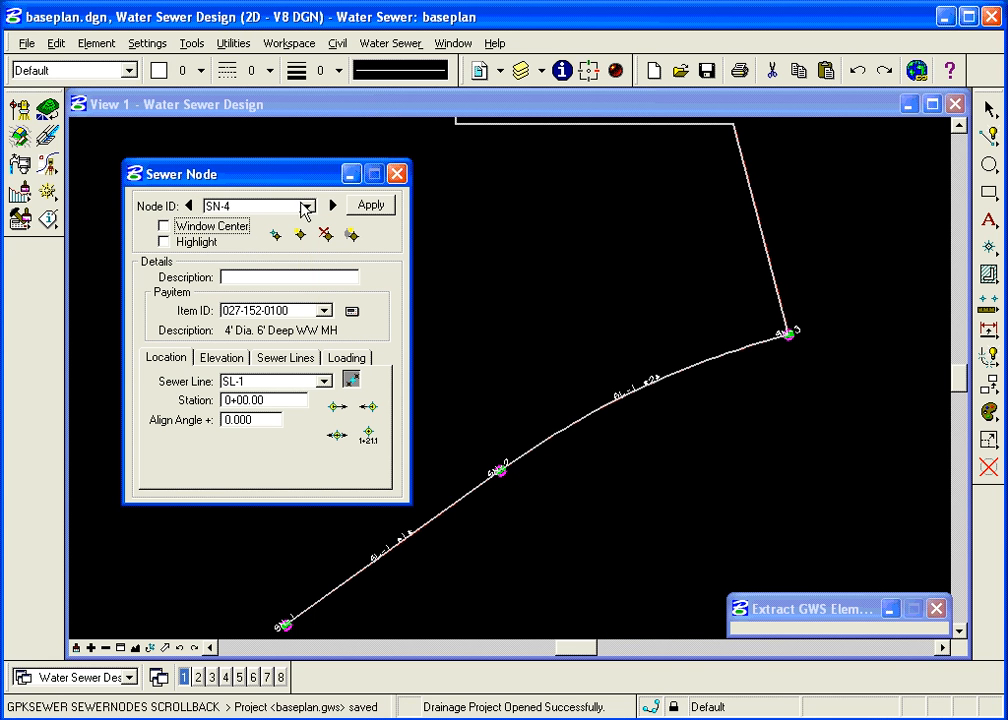
{"action": "left_click", "coordinate": [308, 207]}
{"action": "left_click", "coordinate": [270, 267]}
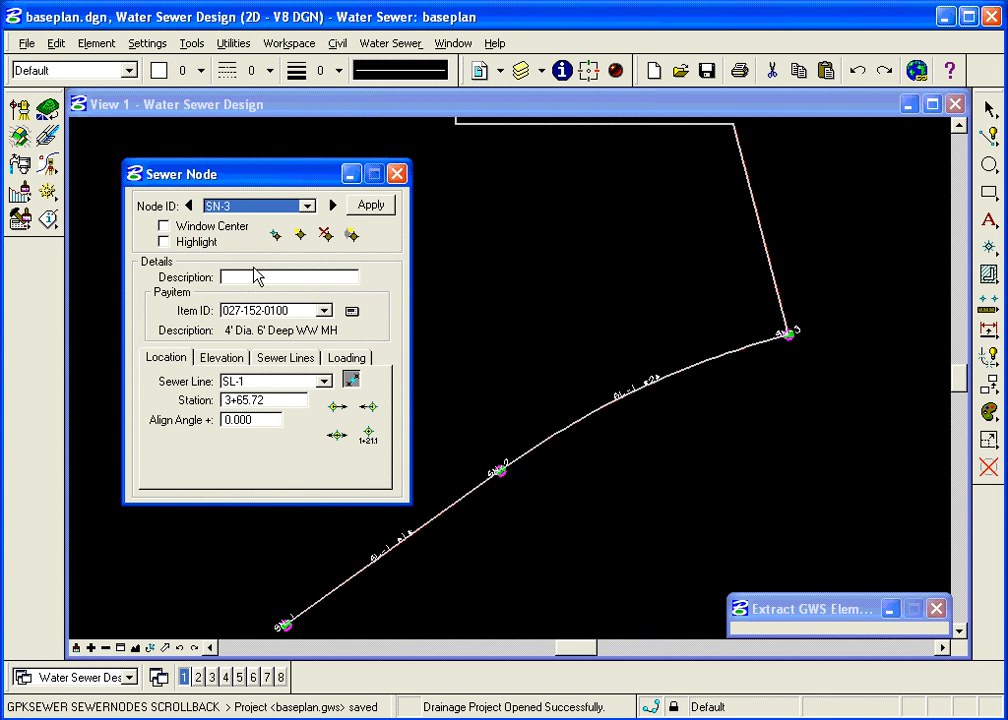
{"action": "left_click", "coordinate": [308, 207]}
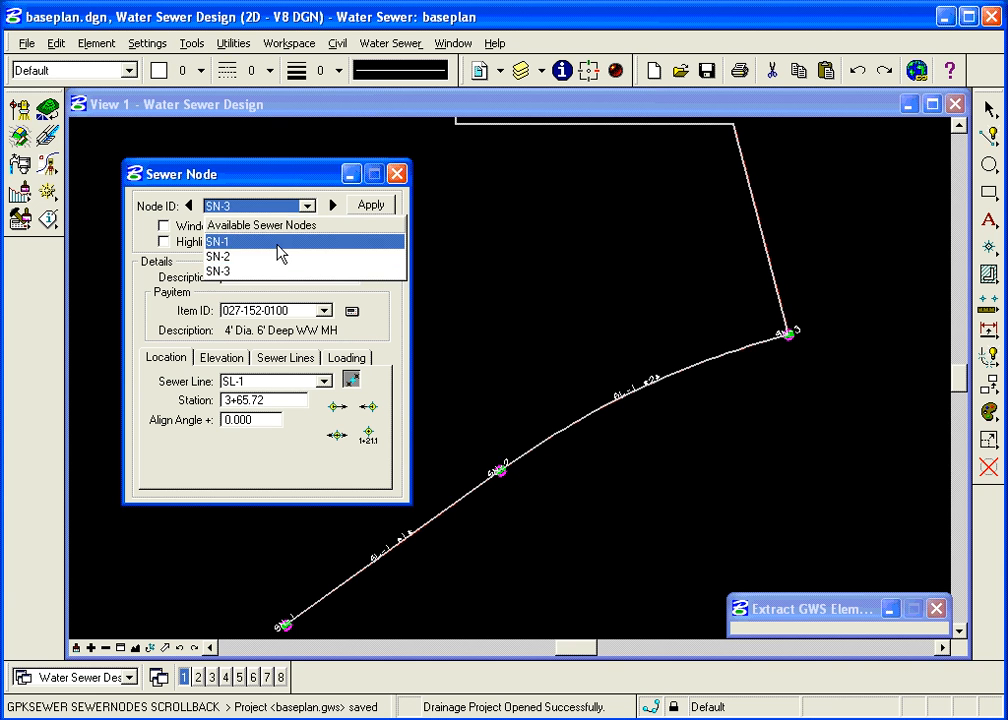
{"action": "left_click", "coordinate": [279, 247]}
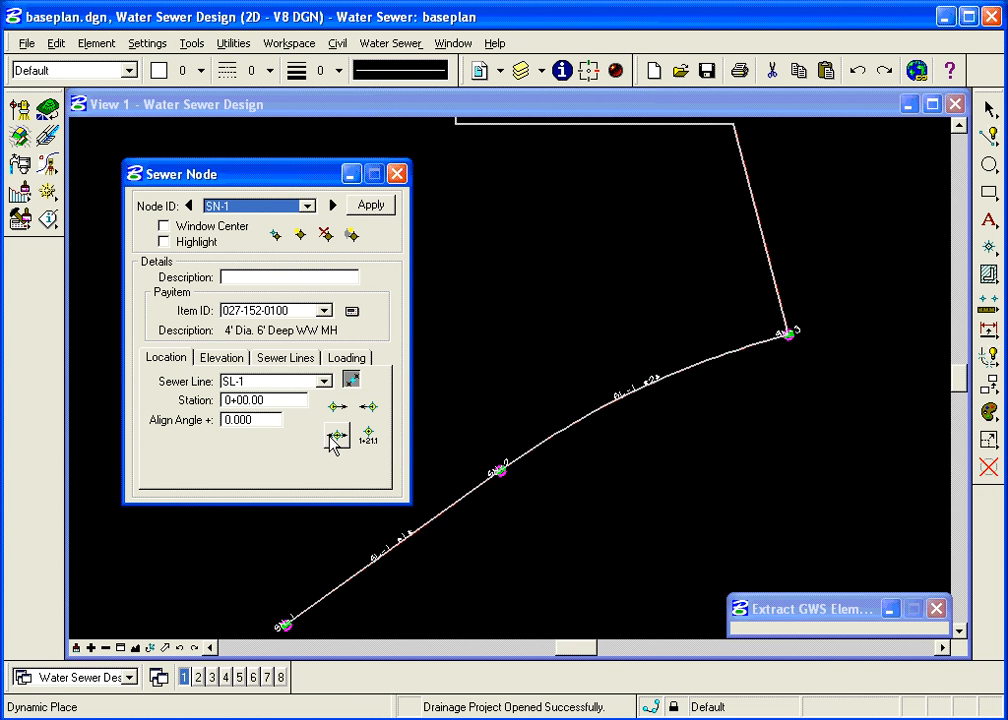